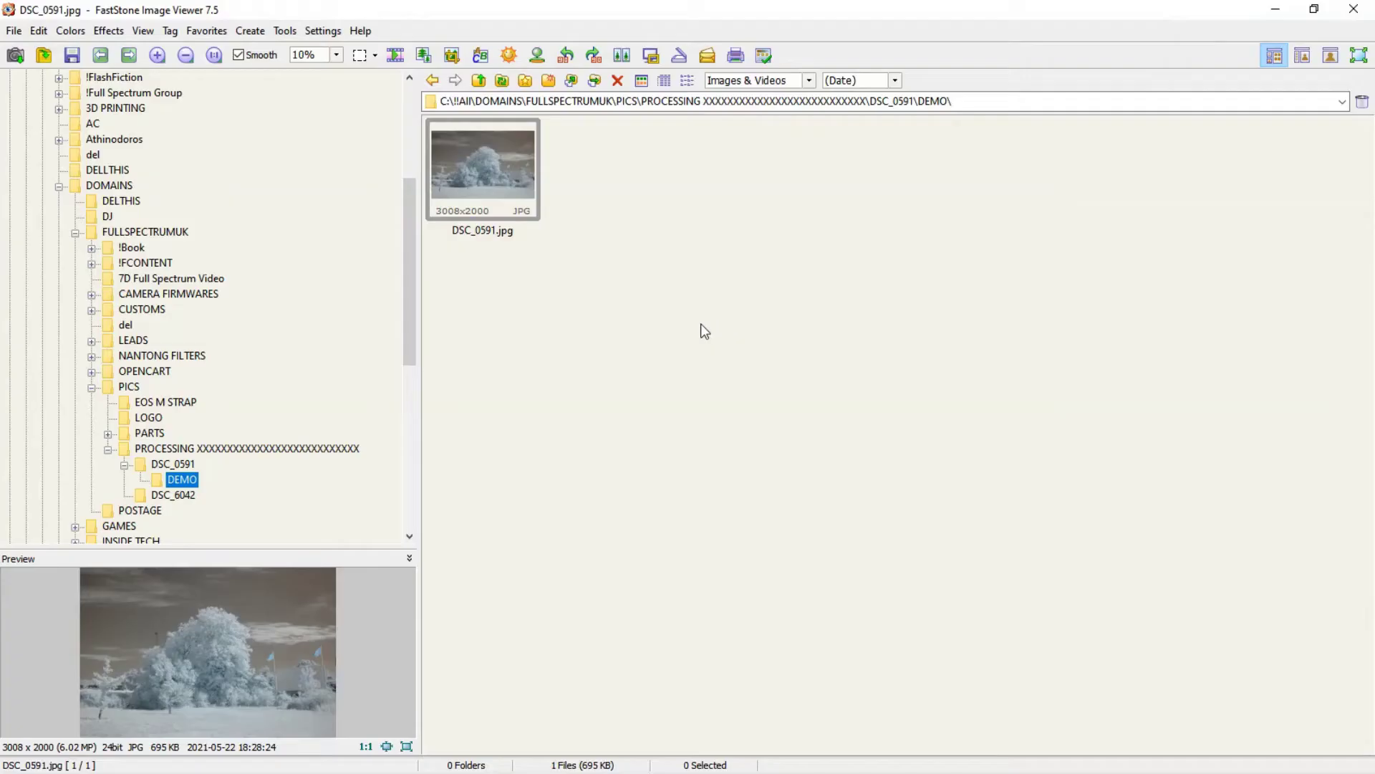
# - Open DSC_0591.jpg full screen and swap its red and blue channels (R <-> B)
pyautogui.click(521, 179)
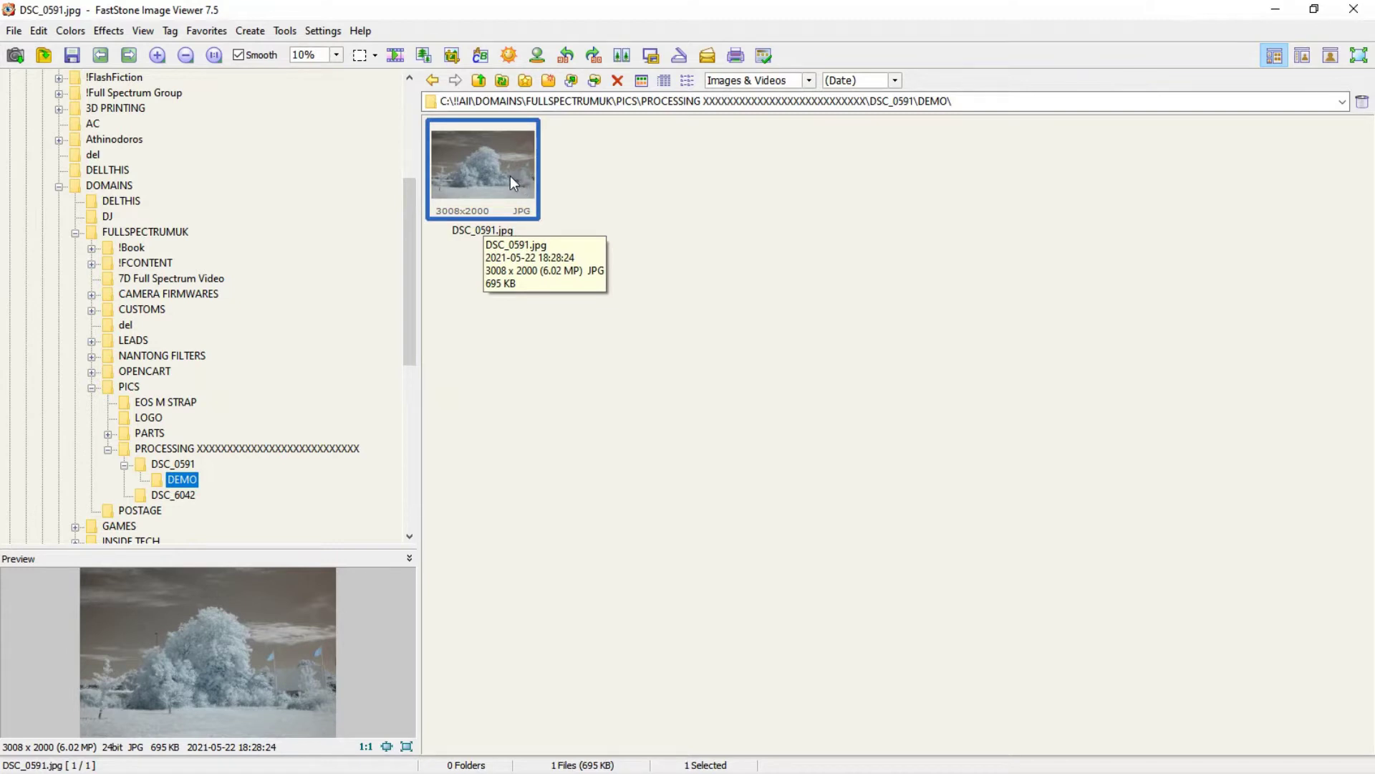
pyautogui.doubleClick(510, 176)
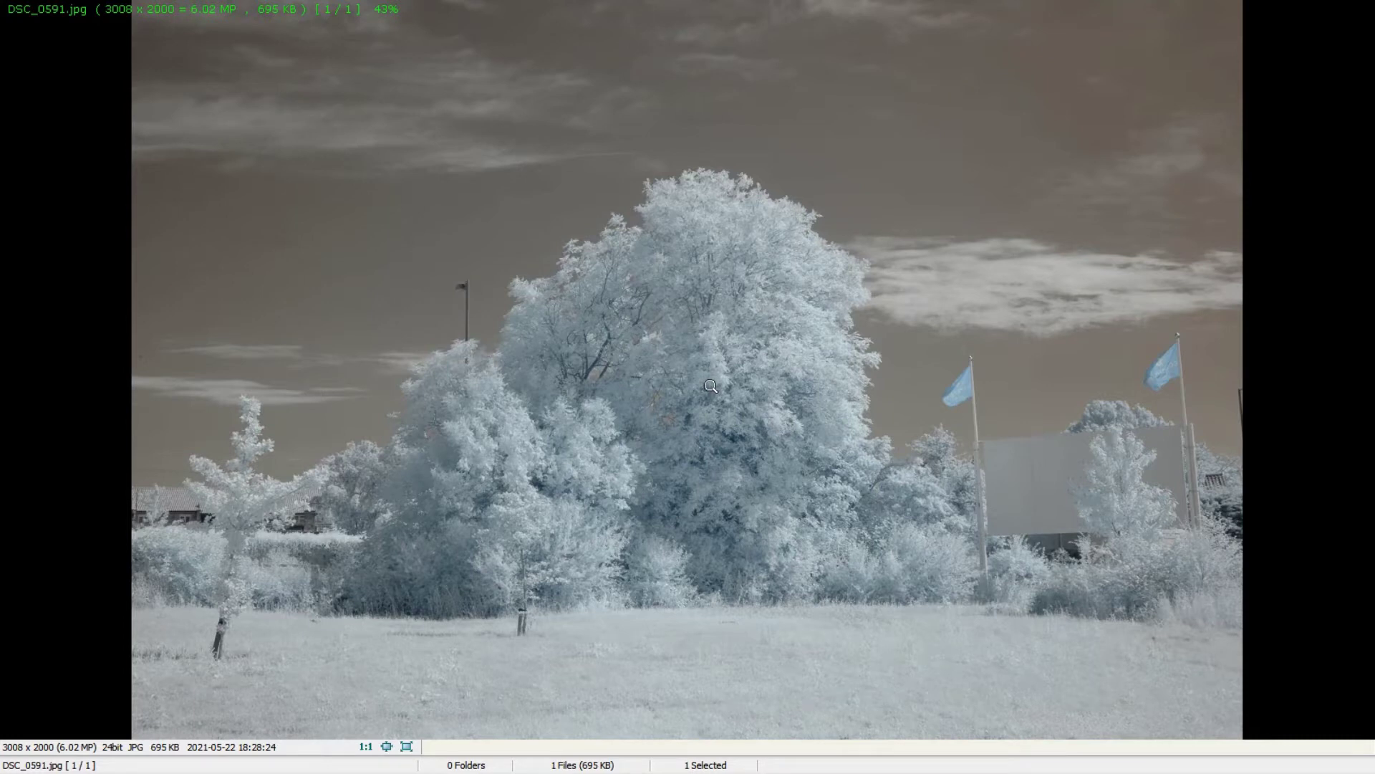
pyautogui.rightClick(739, 424)
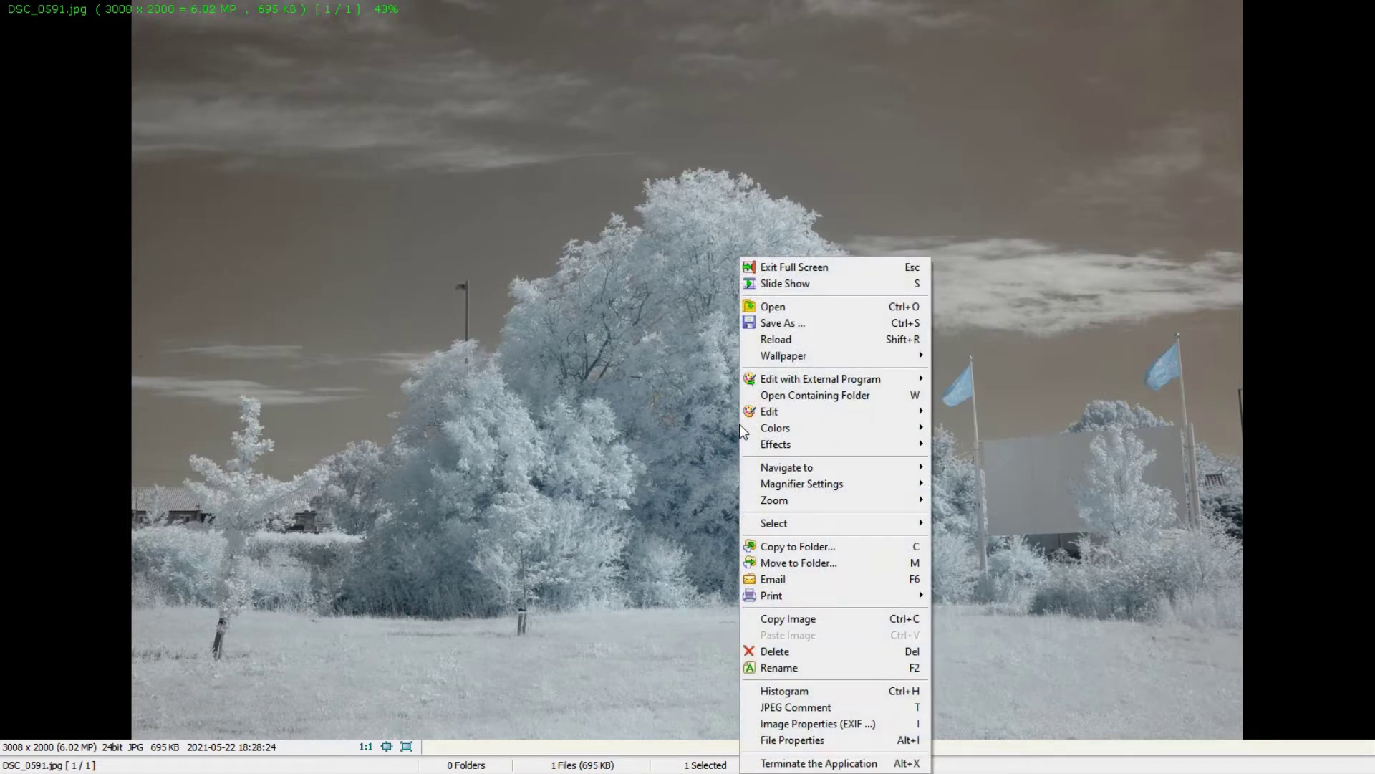
pyautogui.moveTo(886, 430)
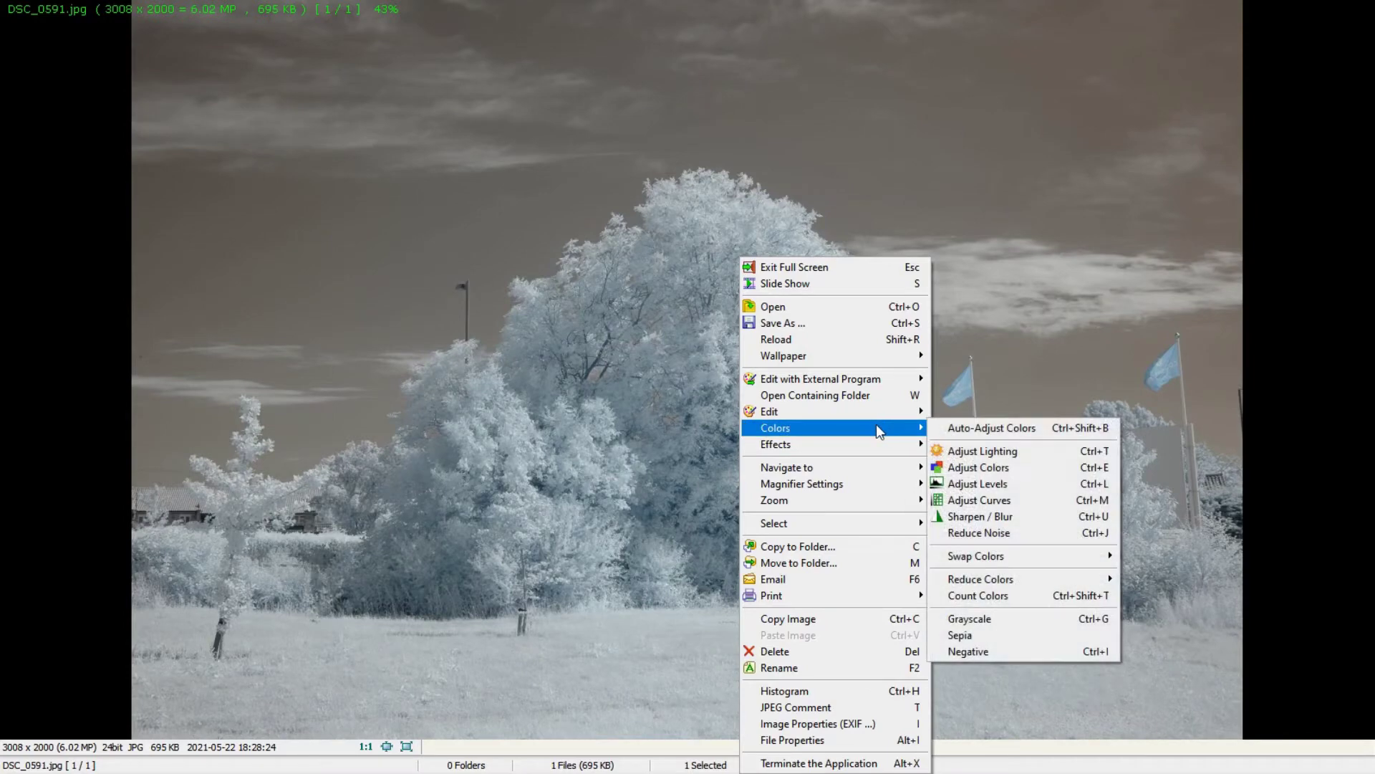
pyautogui.moveTo(1040, 561)
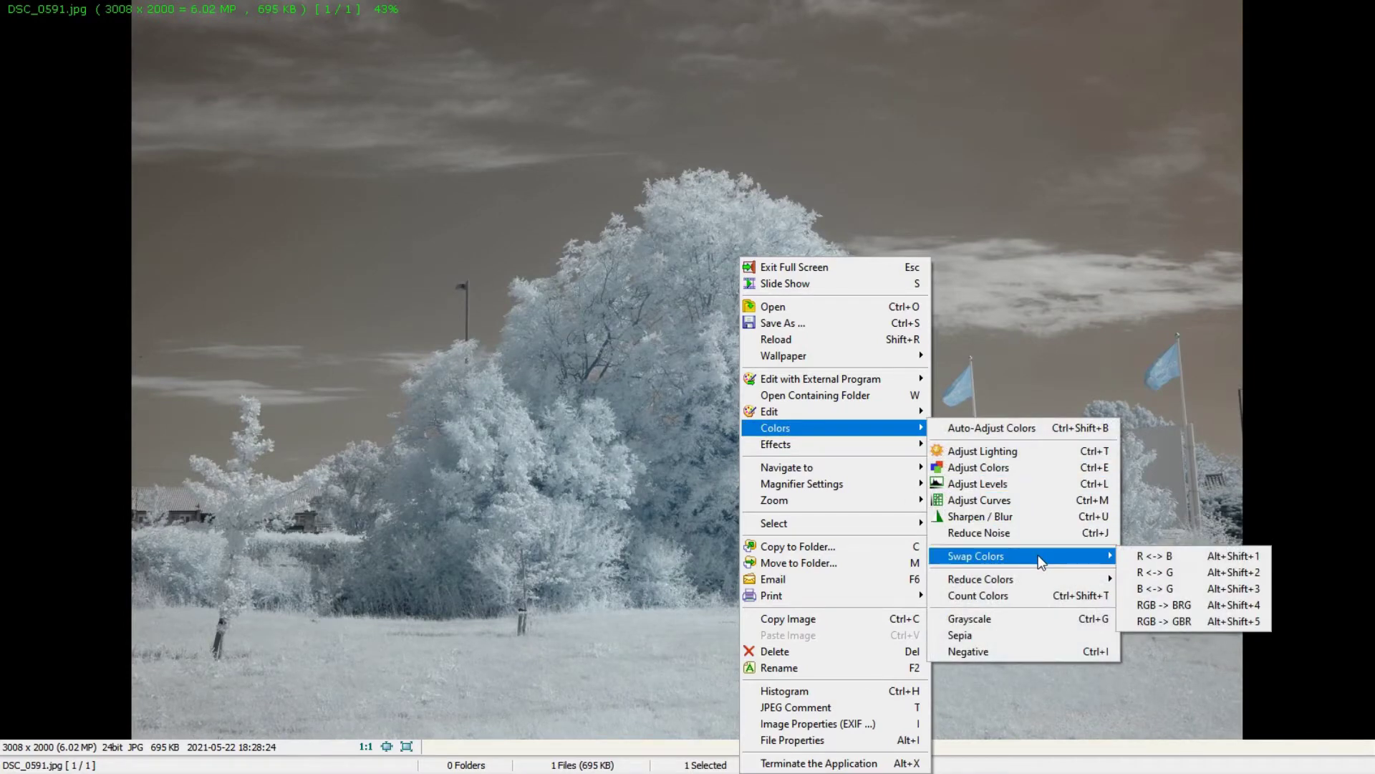
pyautogui.click(1150, 557)
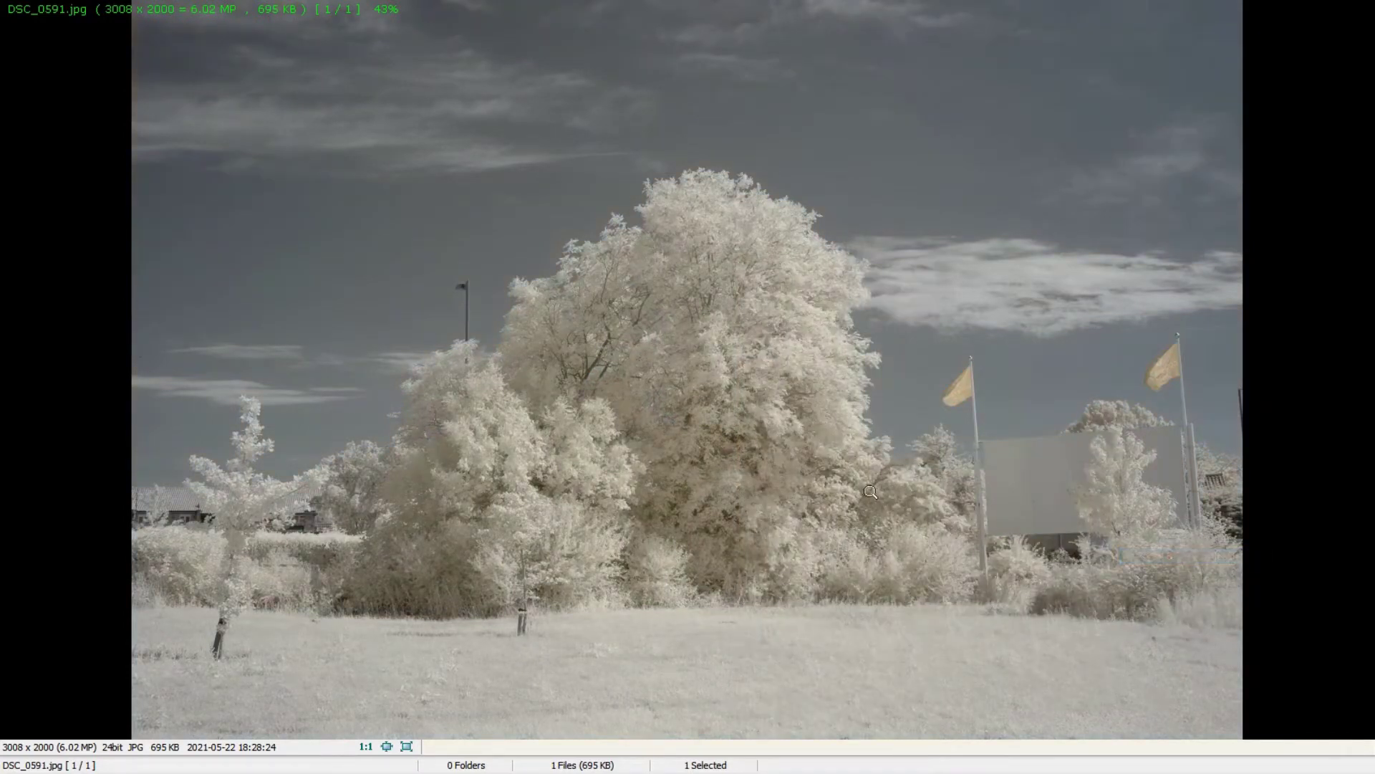
pyautogui.hotkey('ctrl', 'shift', 'a')
# - In Adjust Colors, set Green to 17, Blue to 44 and Saturation down to 14
pyautogui.moveTo(737, 710); pyautogui.dragTo(831, 716)
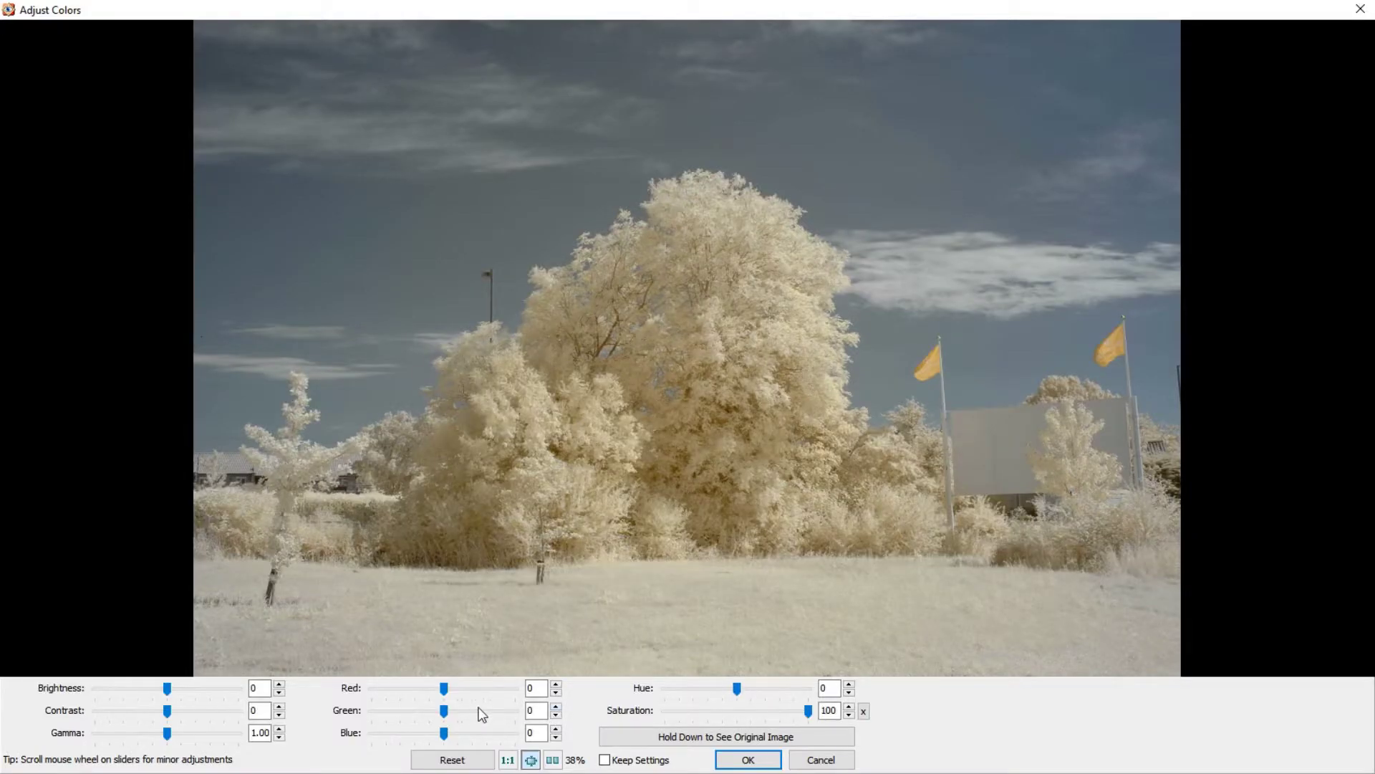
pyautogui.scroll(8, 450, 733)
pyautogui.scroll(8, 446, 713)
pyautogui.scroll(15, 448, 733)
pyautogui.scroll(12, 448, 732)
pyautogui.scroll(6, 455, 736)
pyautogui.scroll(20, 453, 732)
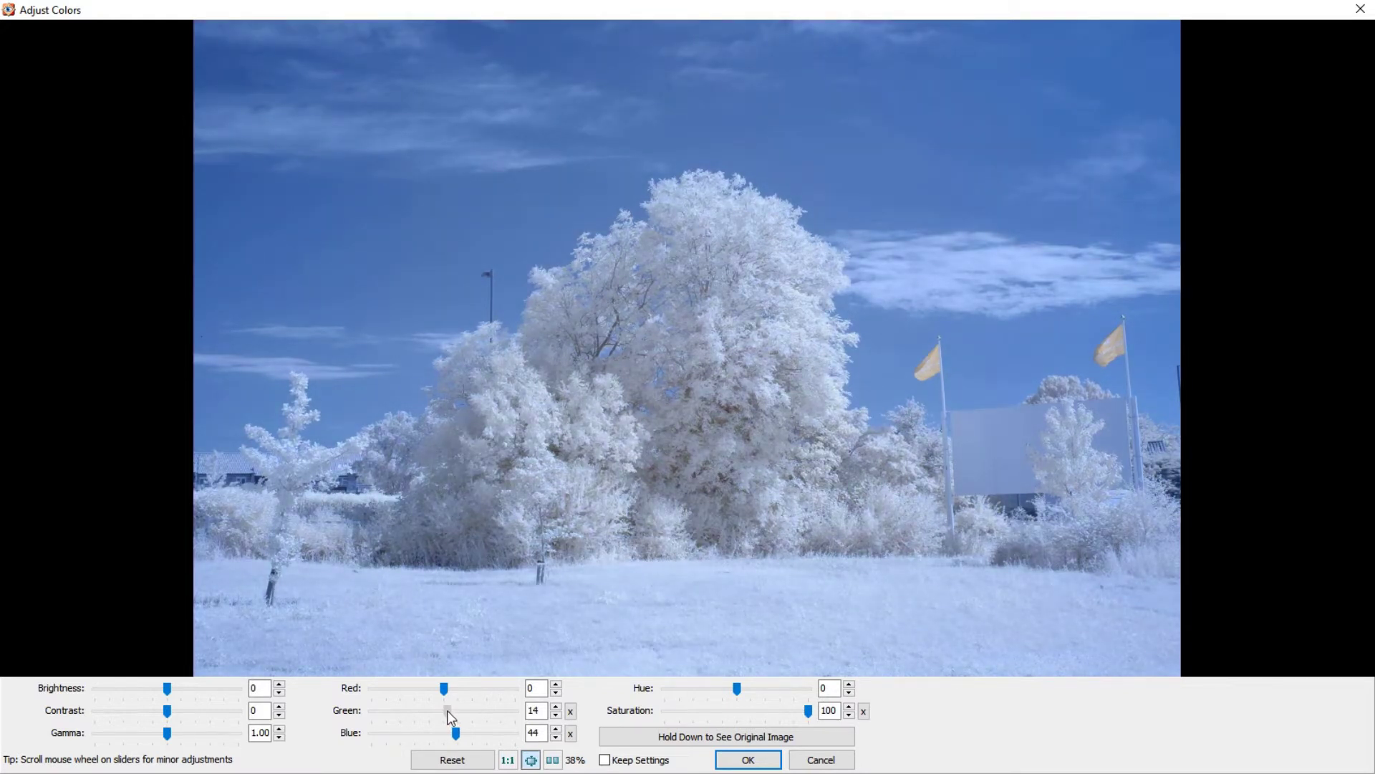
pyautogui.scroll(3, 447, 711)
pyautogui.moveTo(780, 708); pyautogui.dragTo(793, 706)
pyautogui.click(450, 712)
pyautogui.scroll(-3, 450, 713)
pyautogui.moveTo(808, 714); pyautogui.dragTo(748, 714)
# - Apply the colour changes, raise the black input level to about 19, and start adding contrast
pyautogui.click(748, 760)
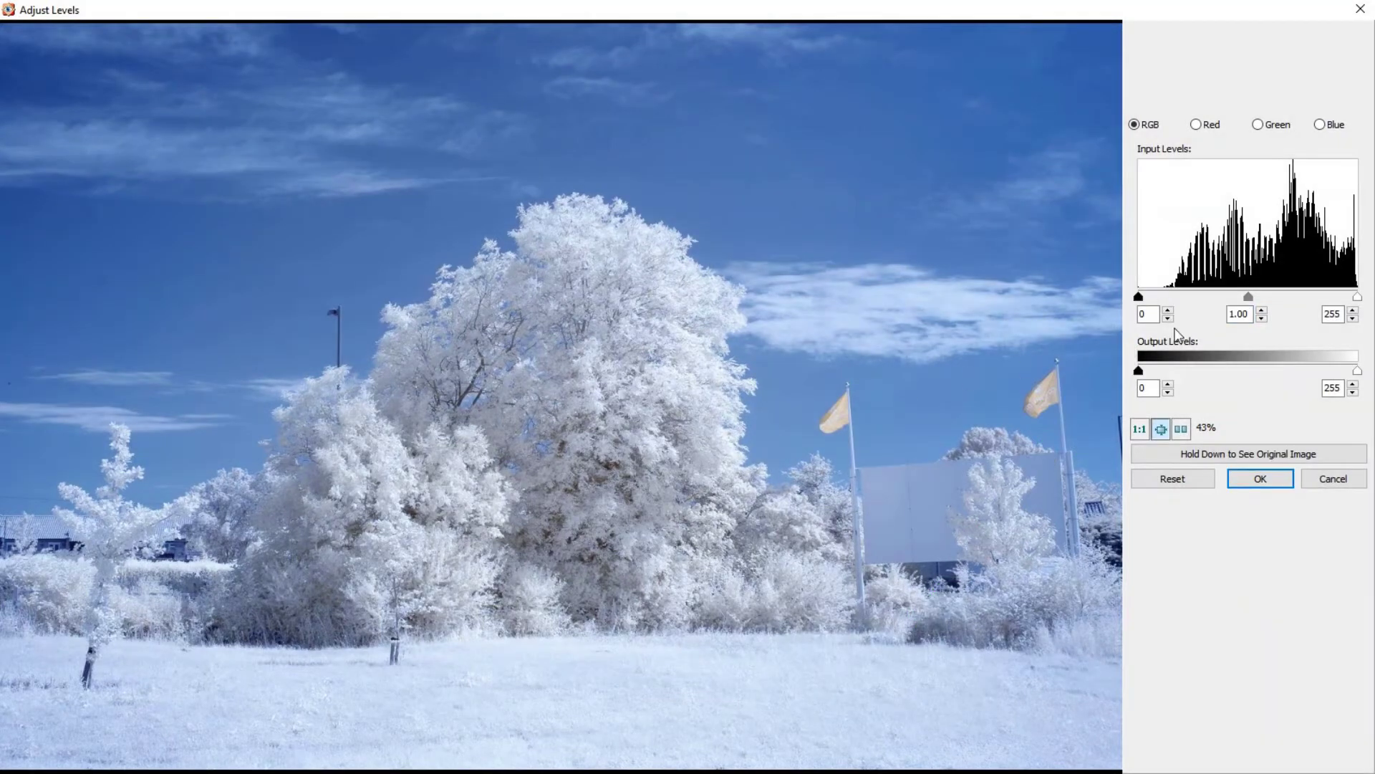
pyautogui.moveTo(1139, 301); pyautogui.dragTo(1157, 302)
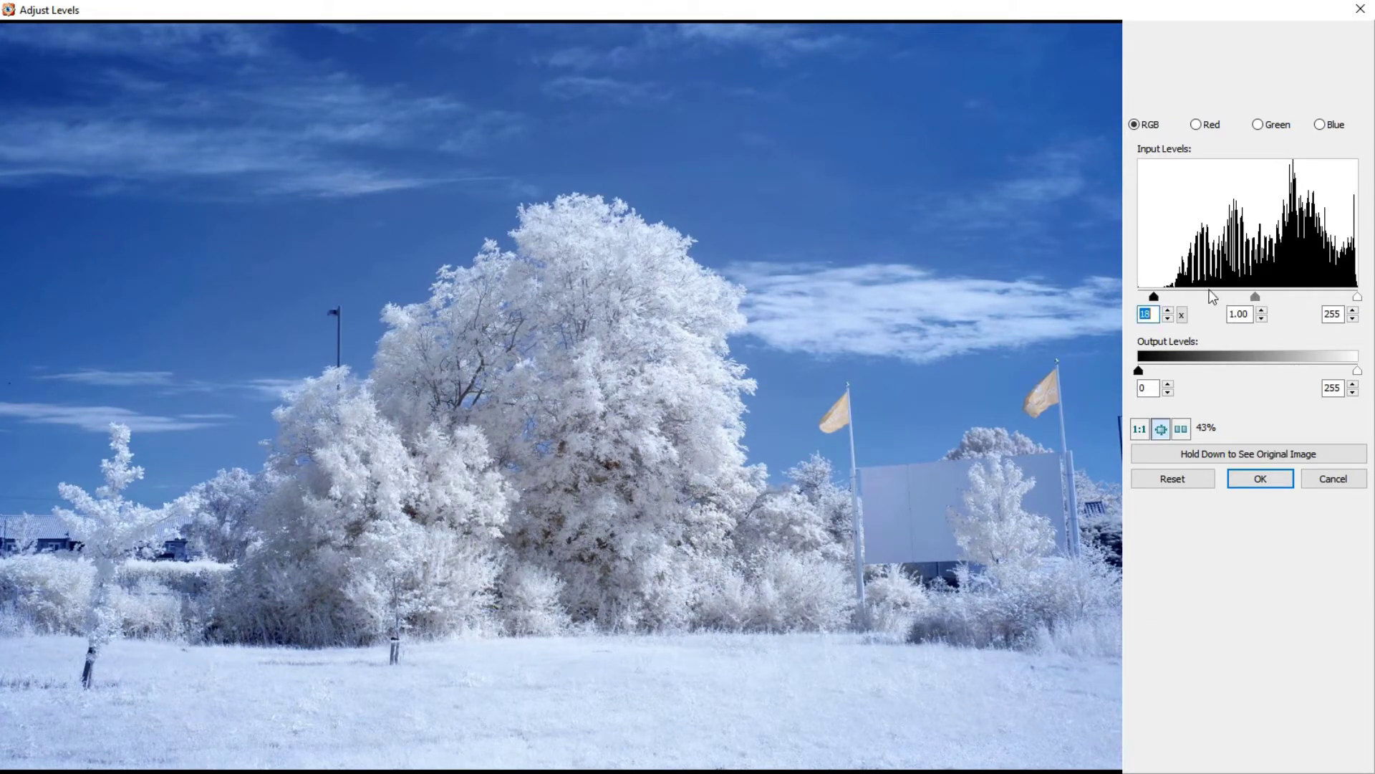
pyautogui.moveTo(1155, 302); pyautogui.dragTo(1154, 303)
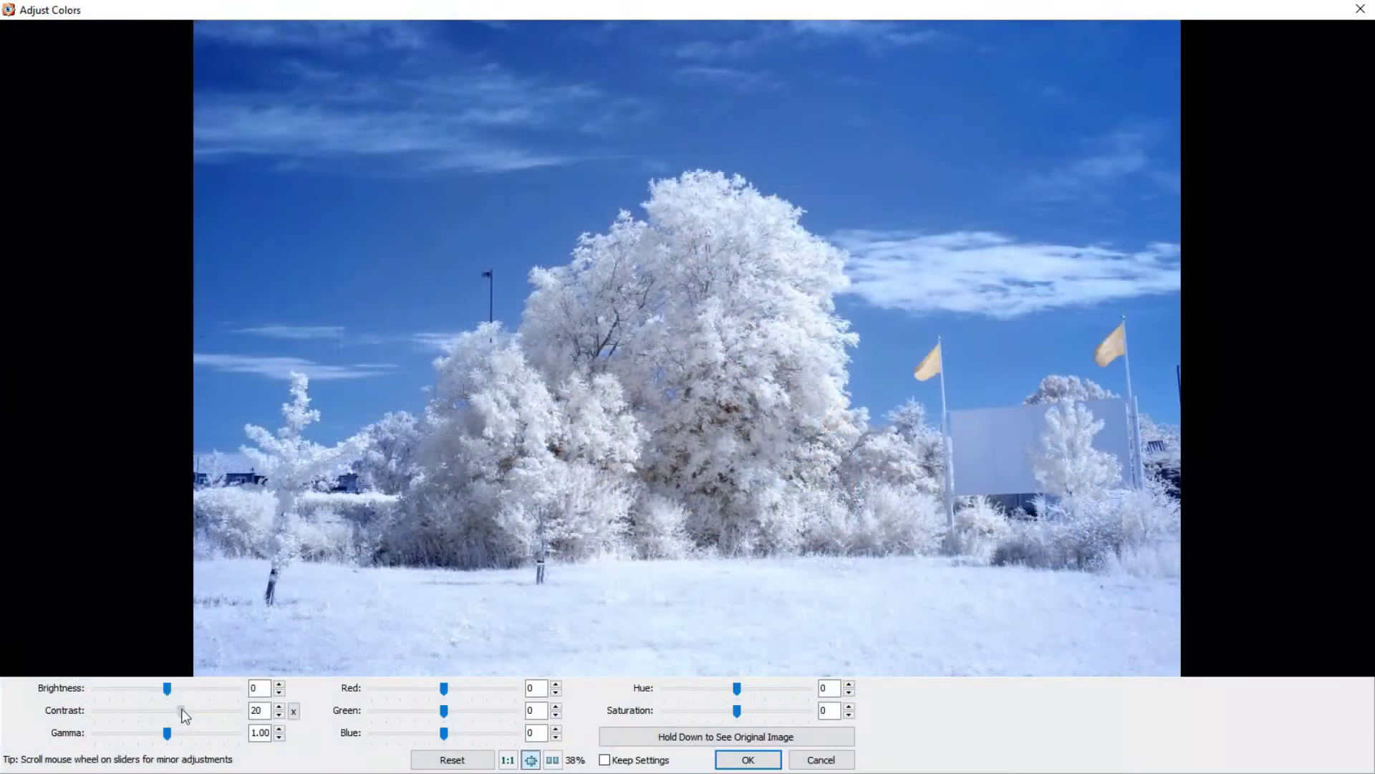
pyautogui.moveTo(175, 712); pyautogui.dragTo(185, 707)
# - Set contrast to 16, apply it, and open the finished photo in GIMP
pyautogui.scroll(-2, 181, 706)
pyautogui.scroll(1, 179, 708)
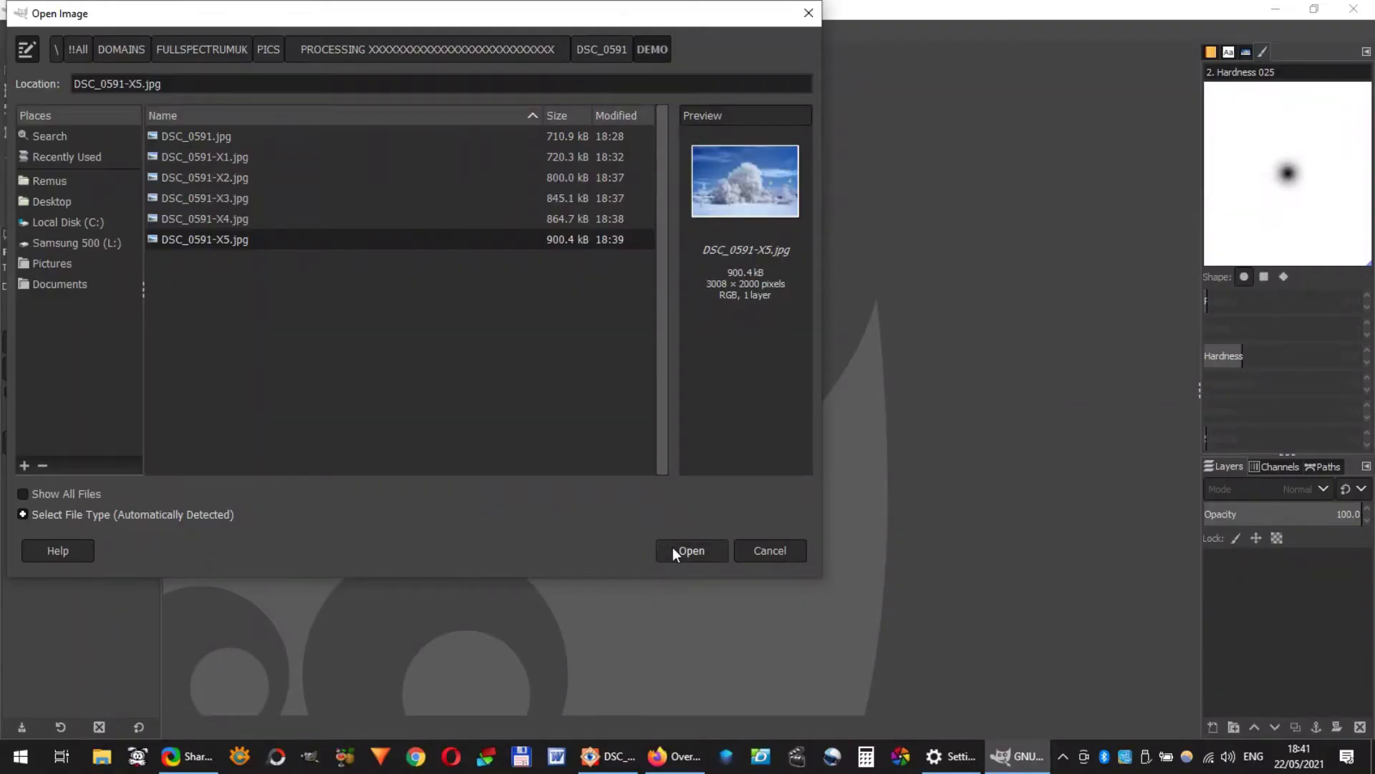
pyautogui.click(673, 548)
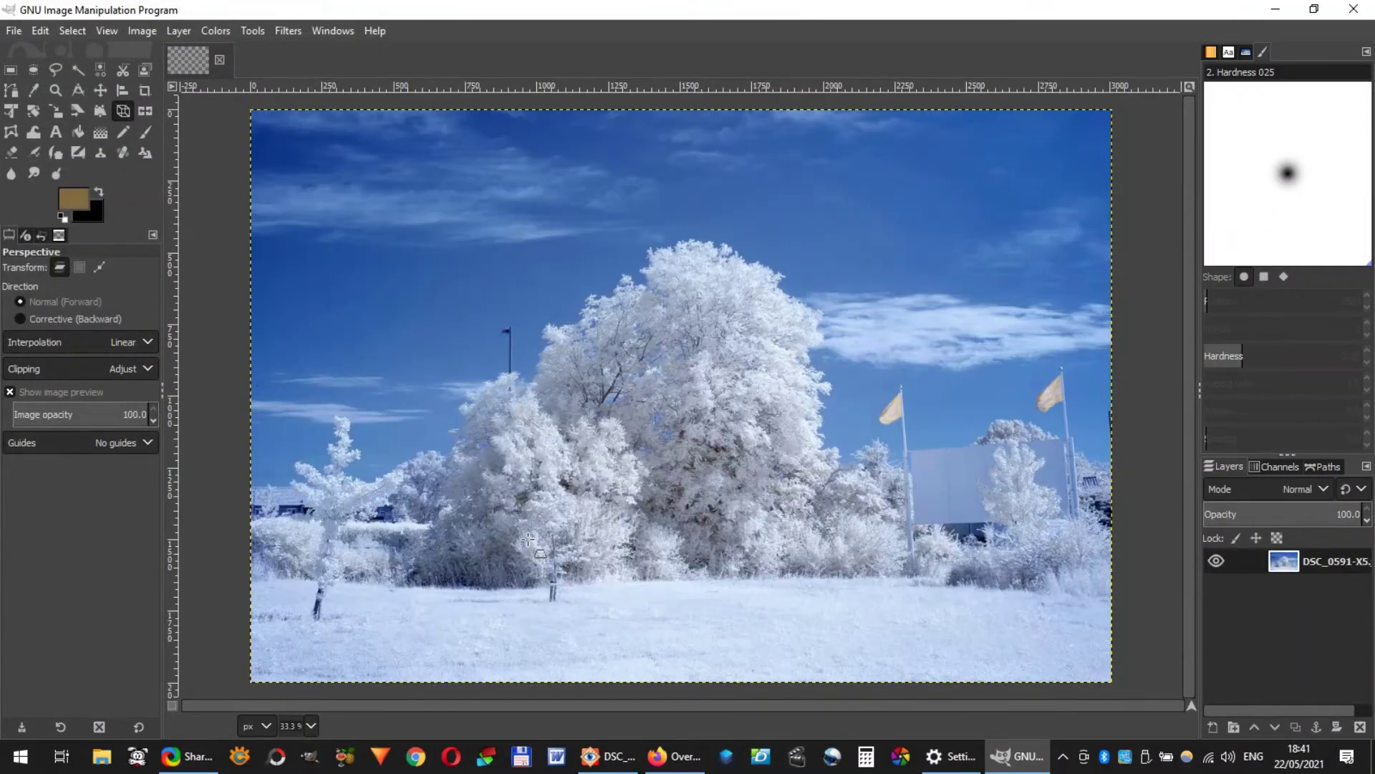
# - Straighten the photo's verticals with a perspective transform on the top corners, then open the export settings
pyautogui.click(251, 31)
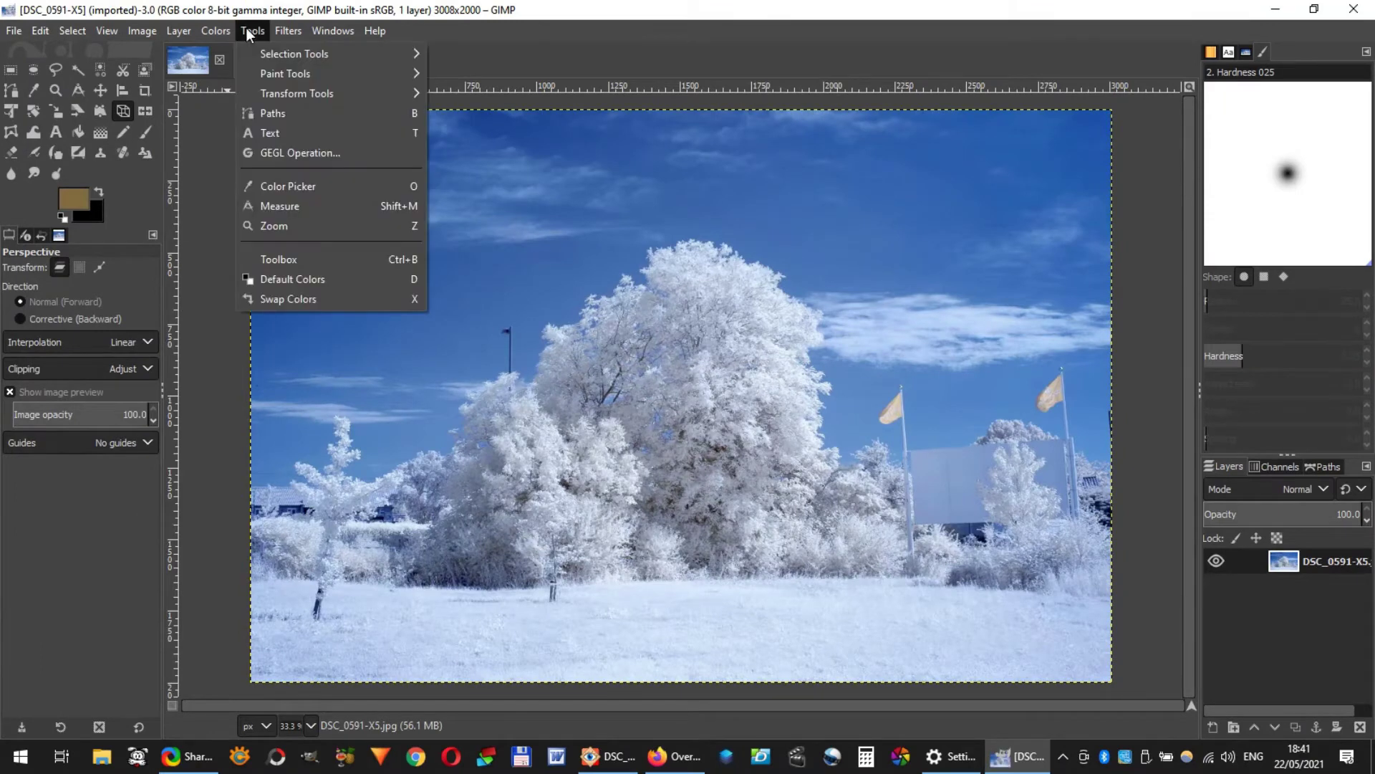
pyautogui.moveTo(294, 94)
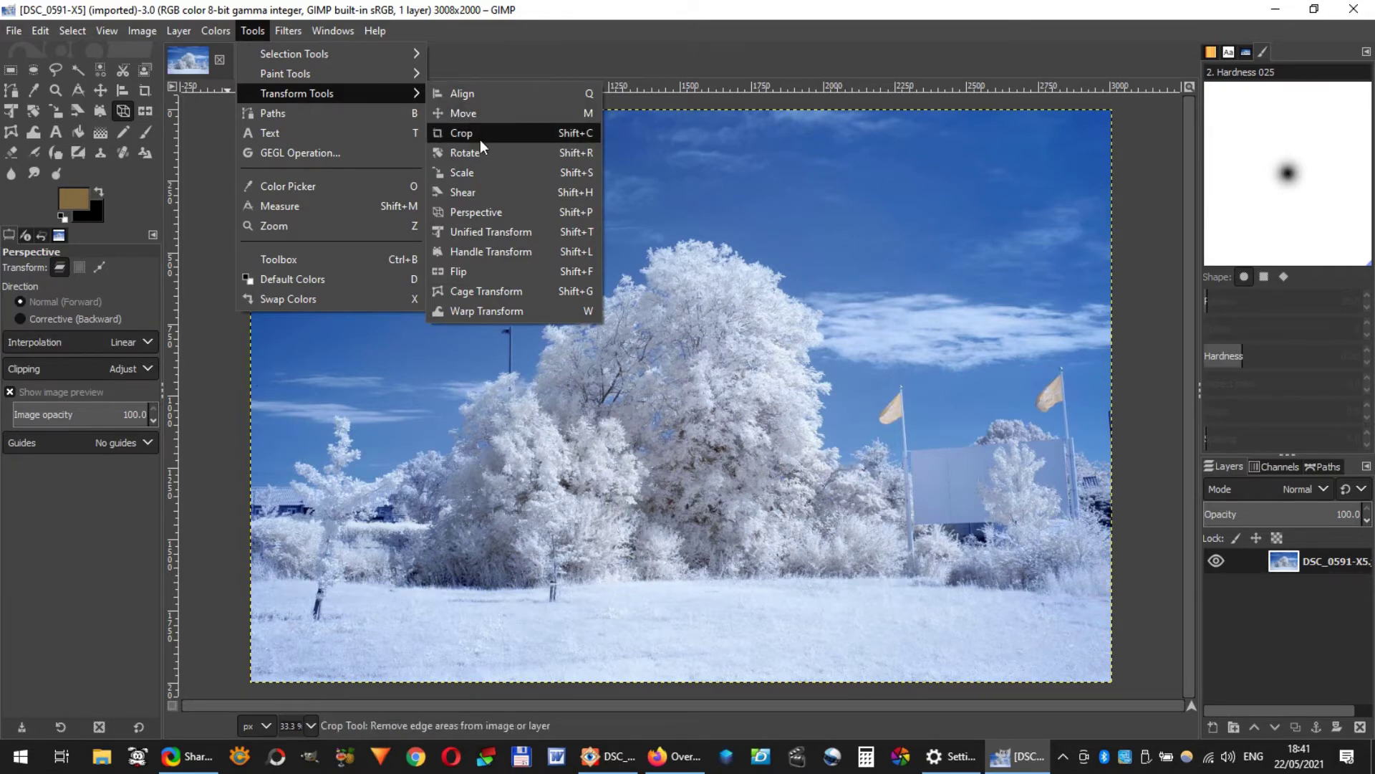
pyautogui.click(539, 212)
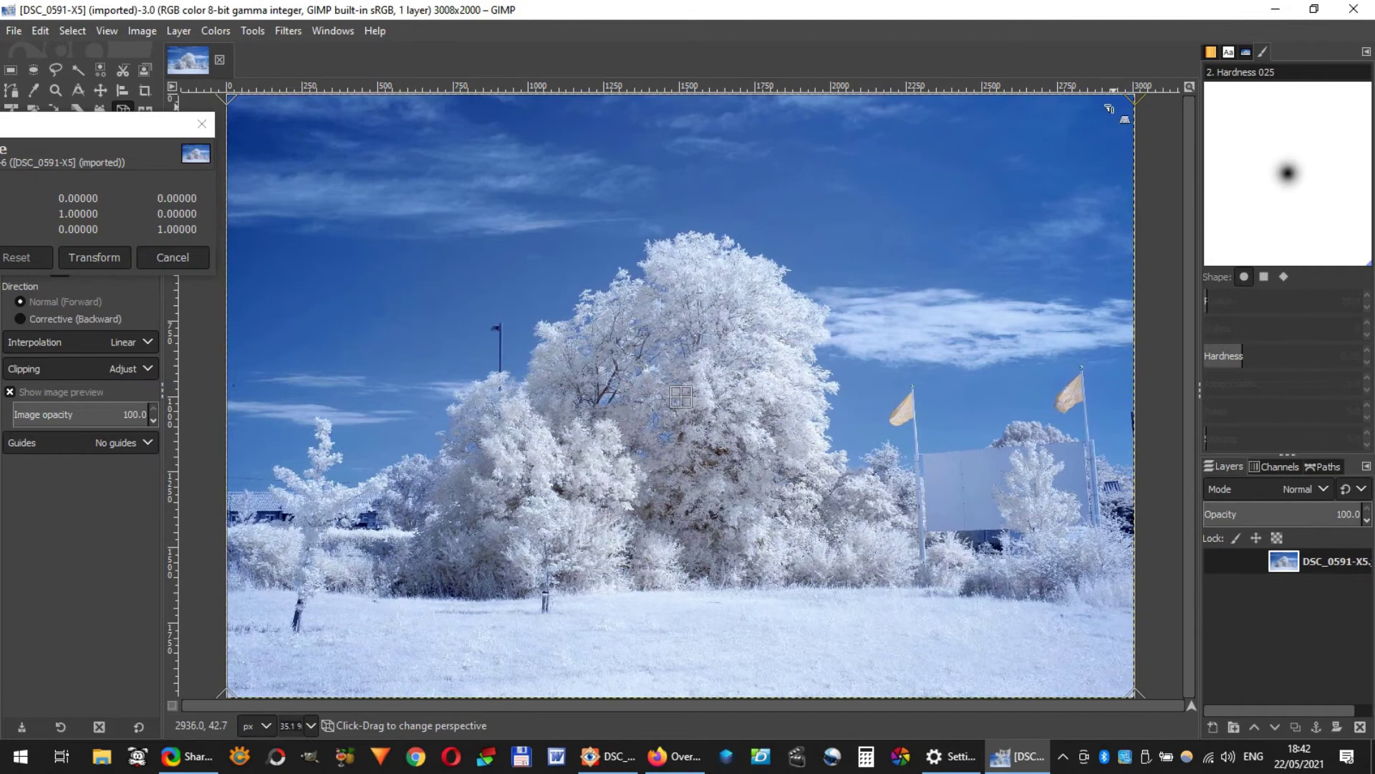
pyautogui.moveTo(1112, 111); pyautogui.dragTo(1136, 104)
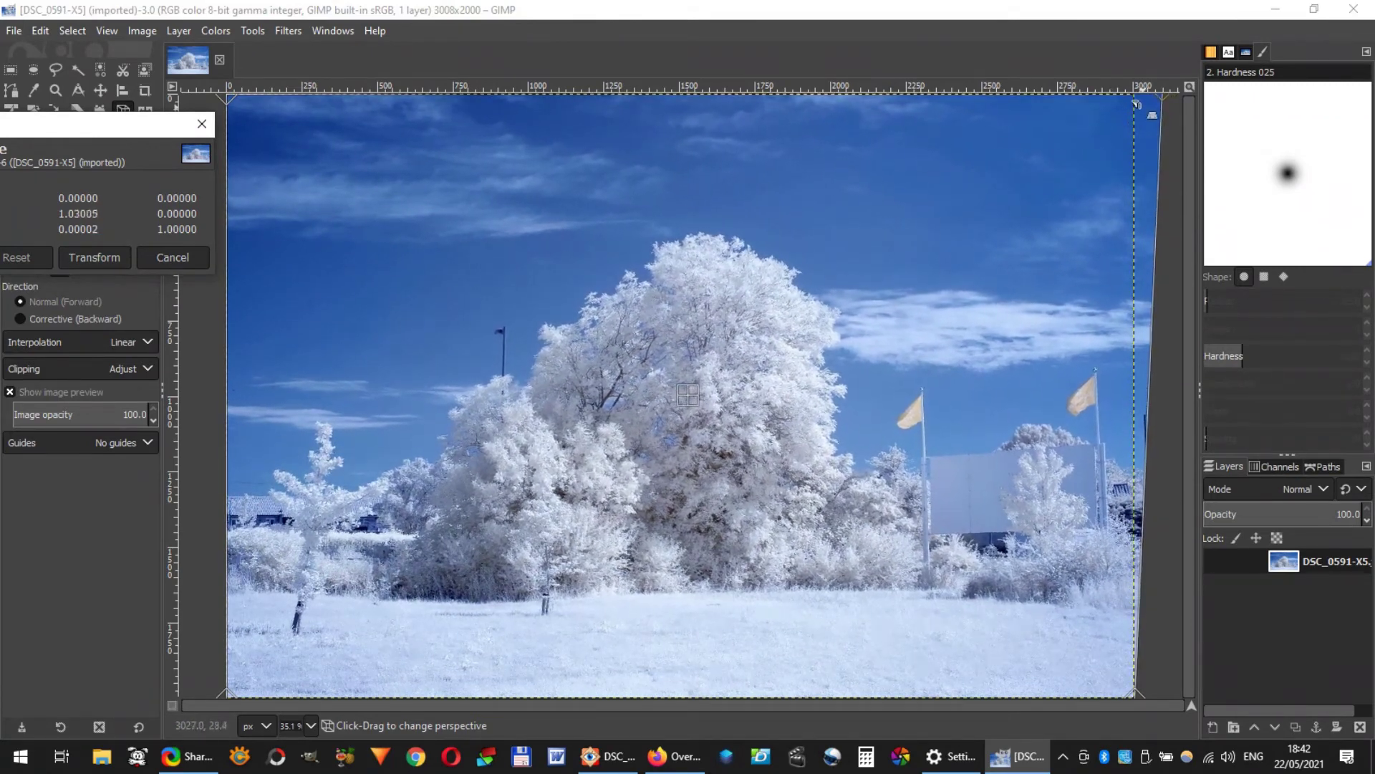
pyautogui.moveTo(256, 123); pyautogui.dragTo(207, 104)
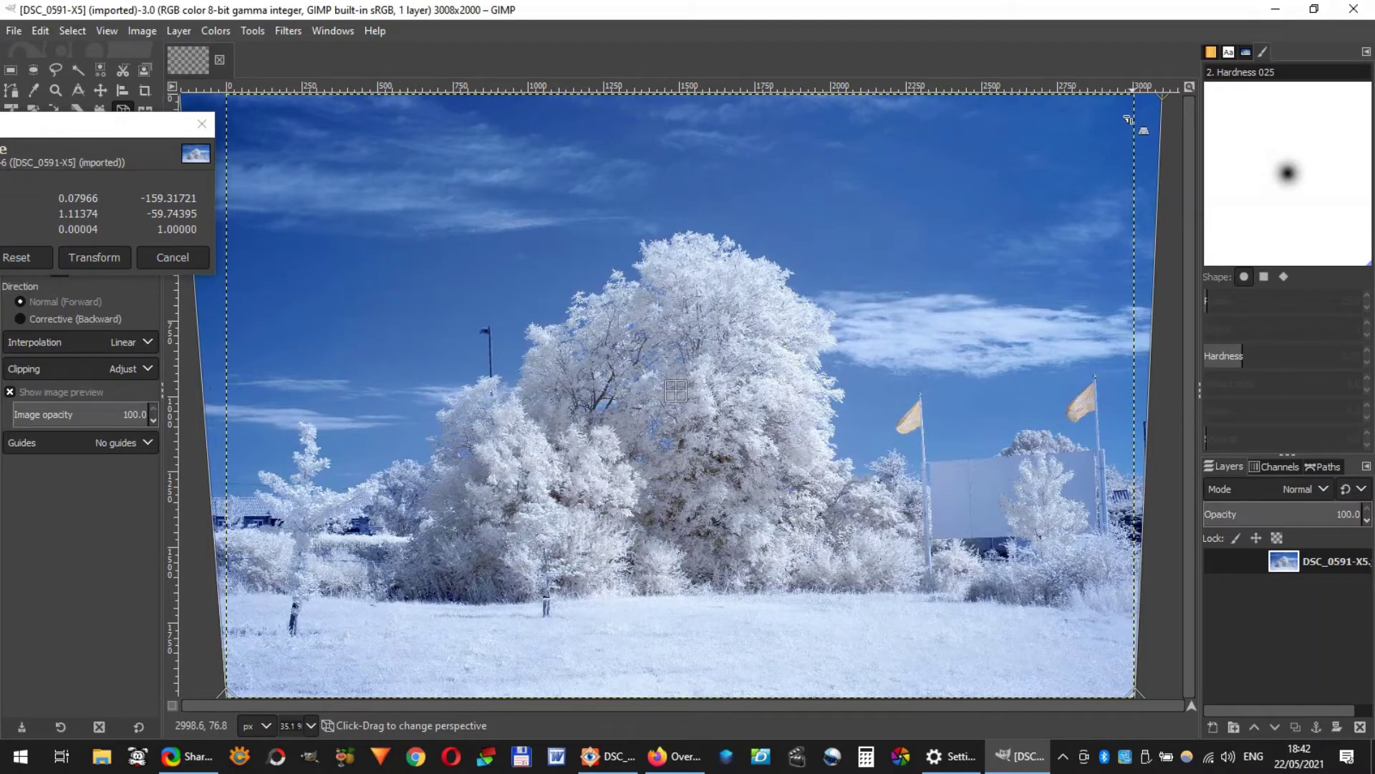
pyautogui.moveTo(1130, 119); pyautogui.dragTo(1147, 124)
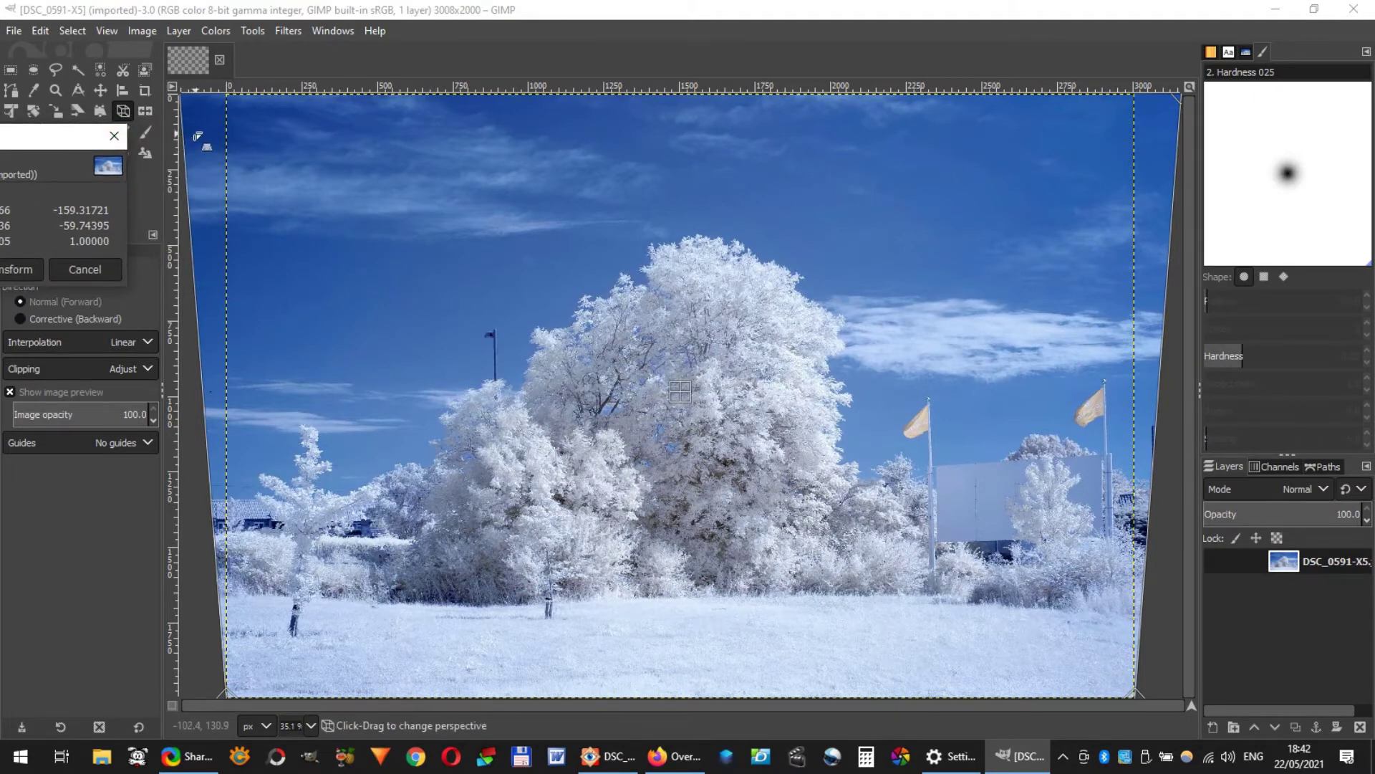
pyautogui.moveTo(193, 135); pyautogui.dragTo(180, 123)
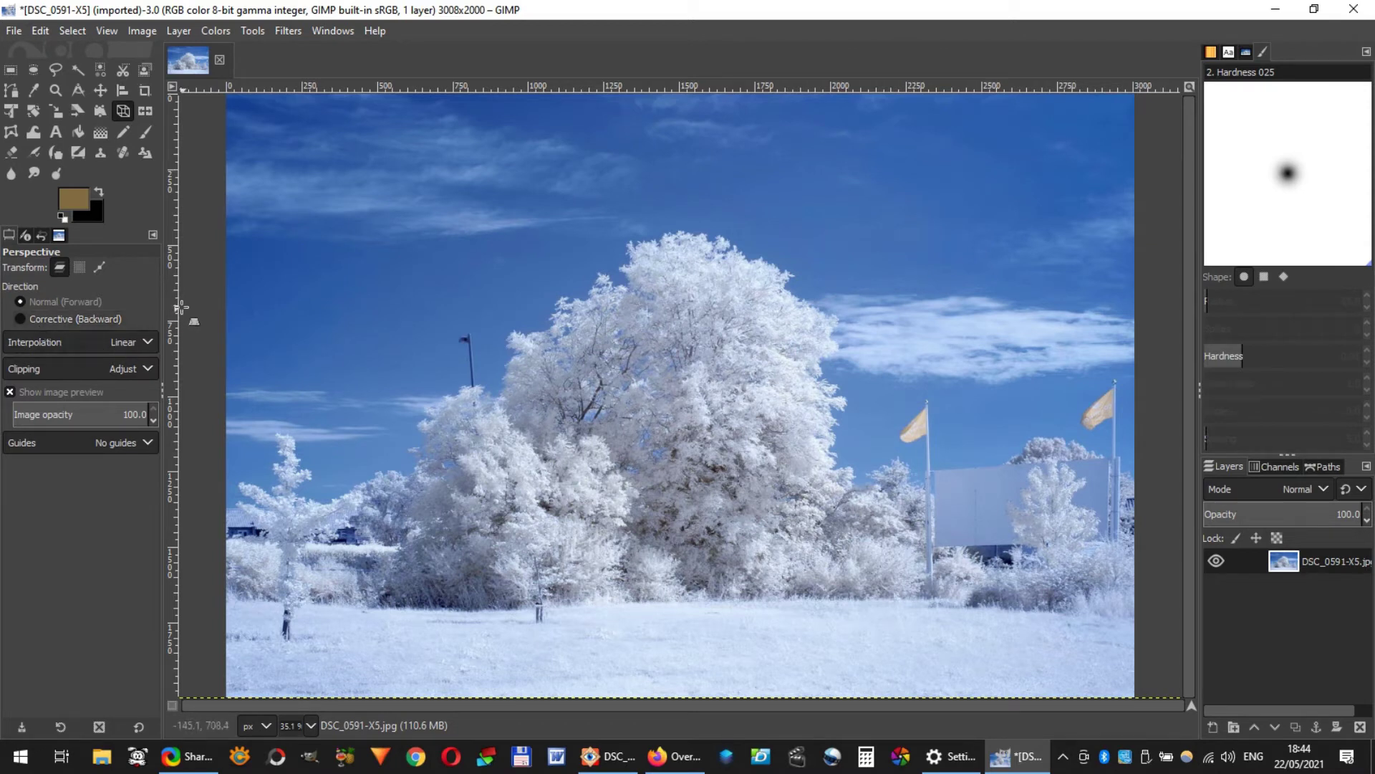
pyautogui.click(14, 32)
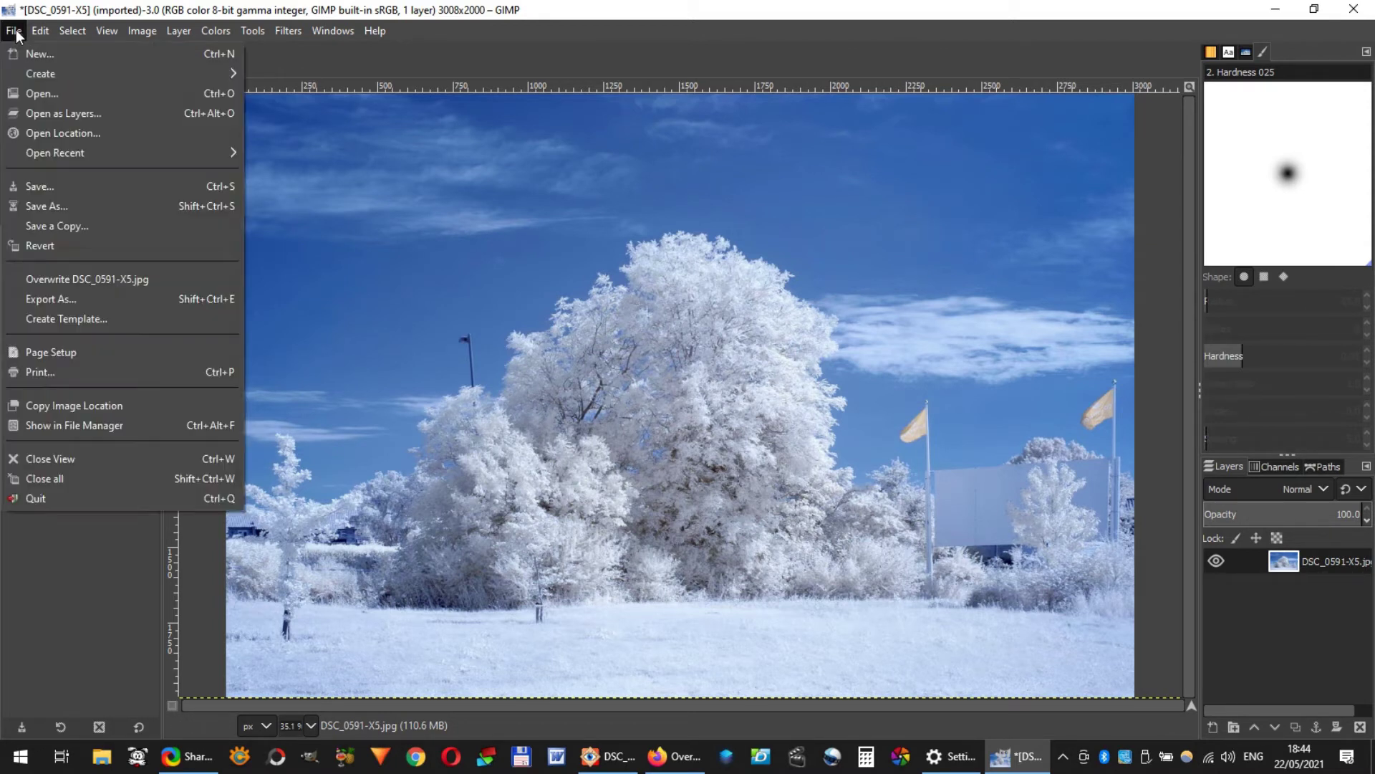
pyautogui.click(76, 299)
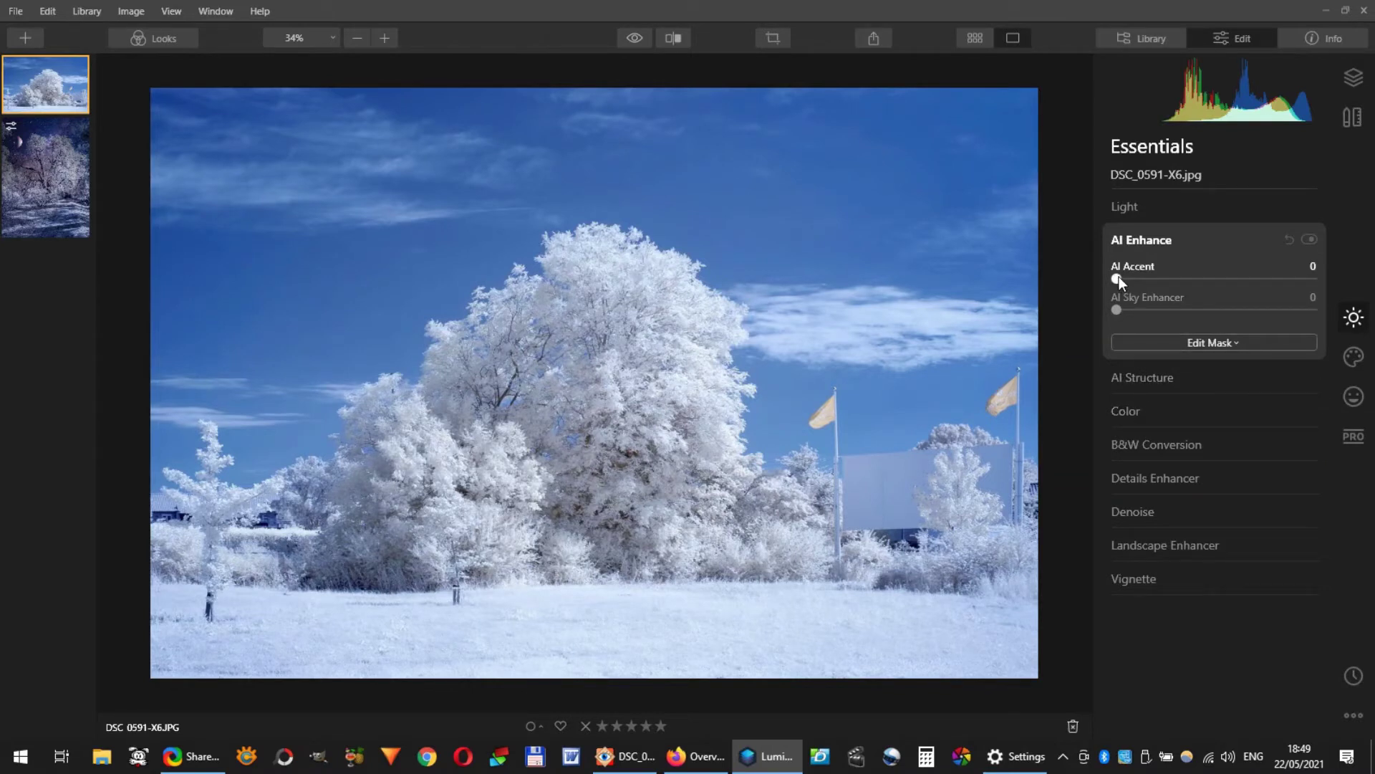
# - In Luminar AI, raise AI Accent to 11, compare before/after, and zoom to 100%
pyautogui.moveTo(1119, 278); pyautogui.dragTo(1139, 278)
pyautogui.click(673, 38)
pyautogui.moveTo(462, 341); pyautogui.dragTo(562, 399)
pyautogui.click(572, 351)
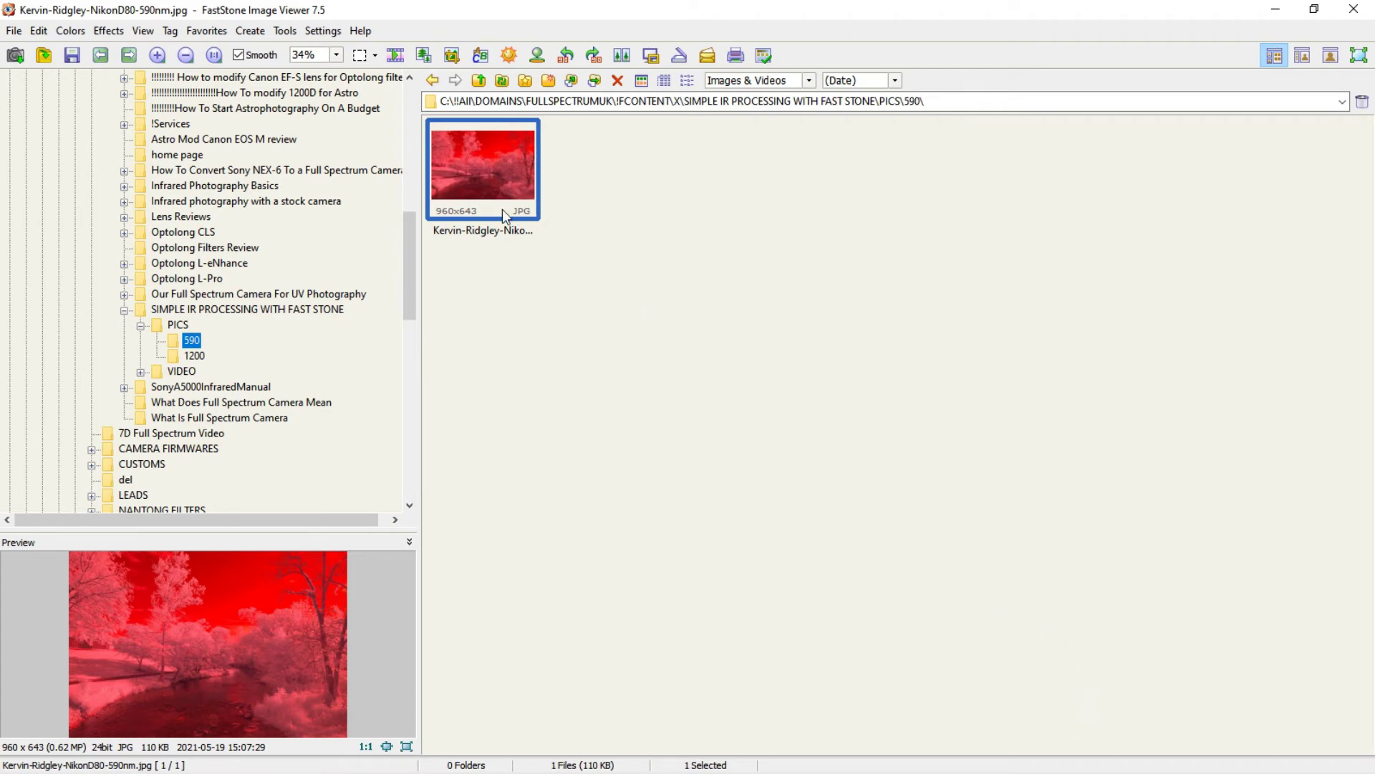
# - Open the red 590nm infrared photo full screen and swap its red and blue channels
pyautogui.doubleClick(491, 194)
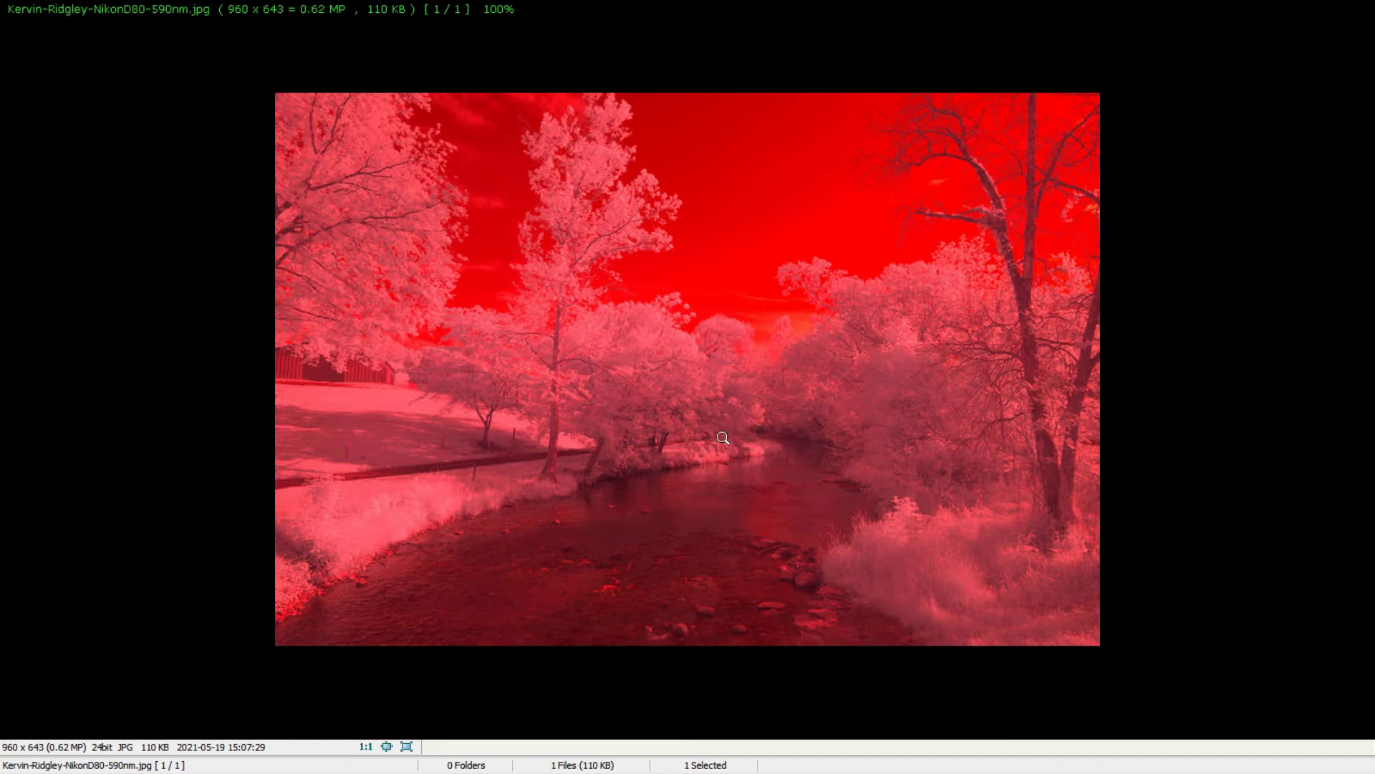
pyautogui.rightClick(727, 399)
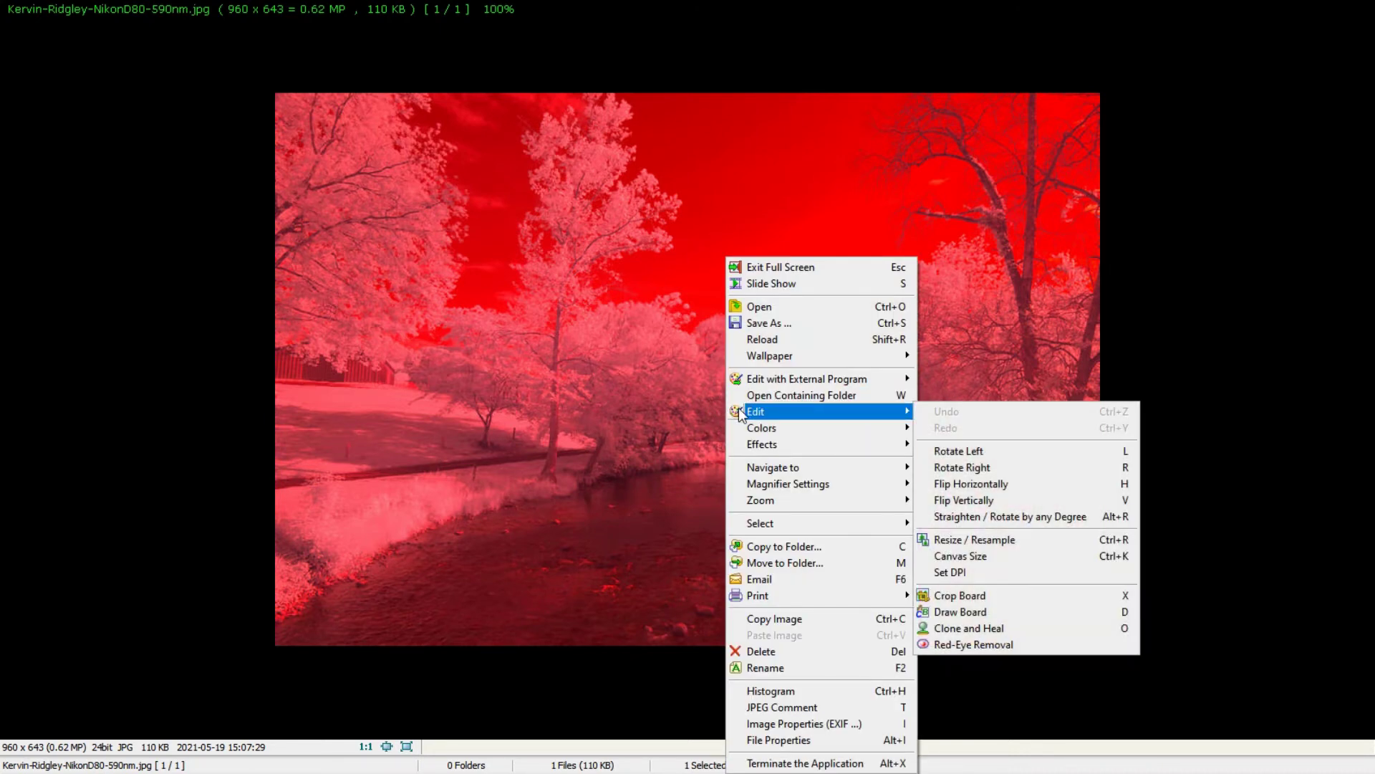
pyautogui.moveTo(764, 428)
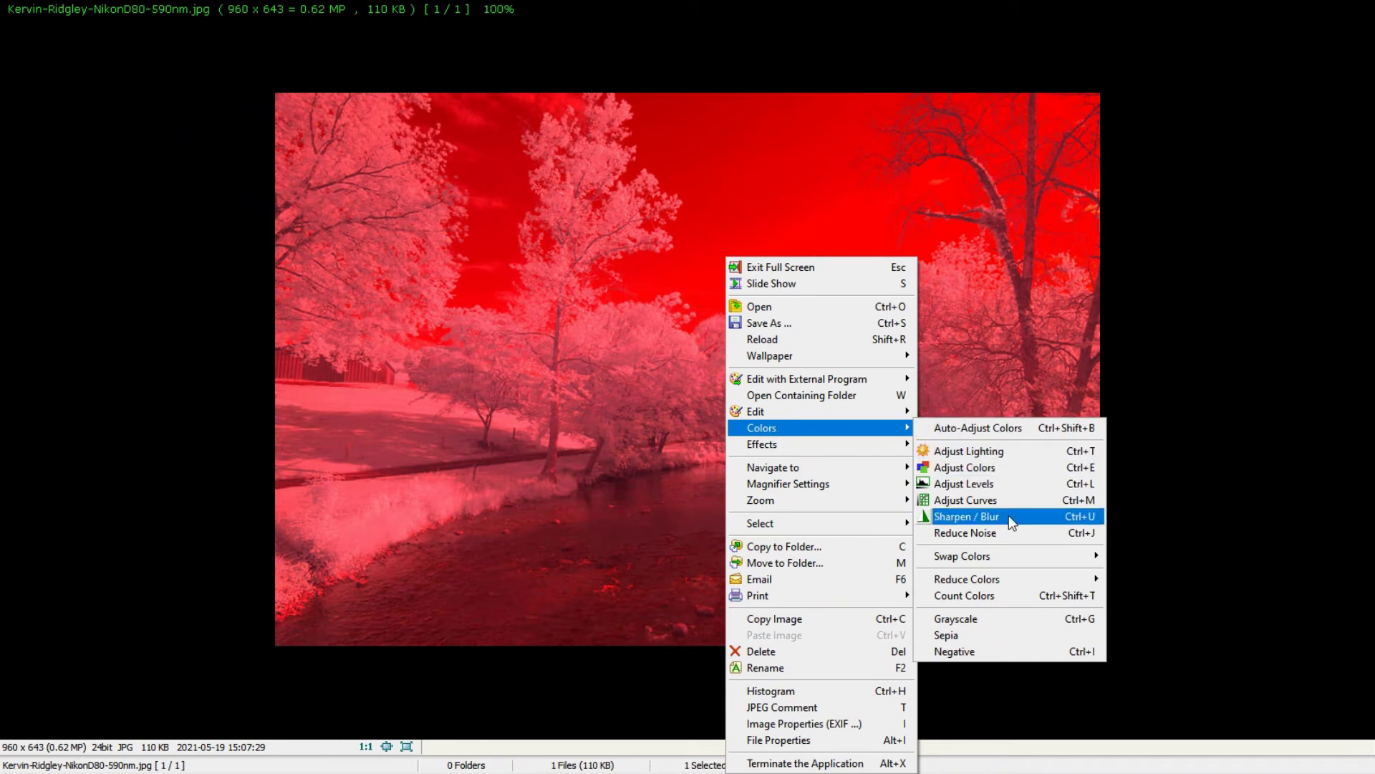
pyautogui.moveTo(1021, 558)
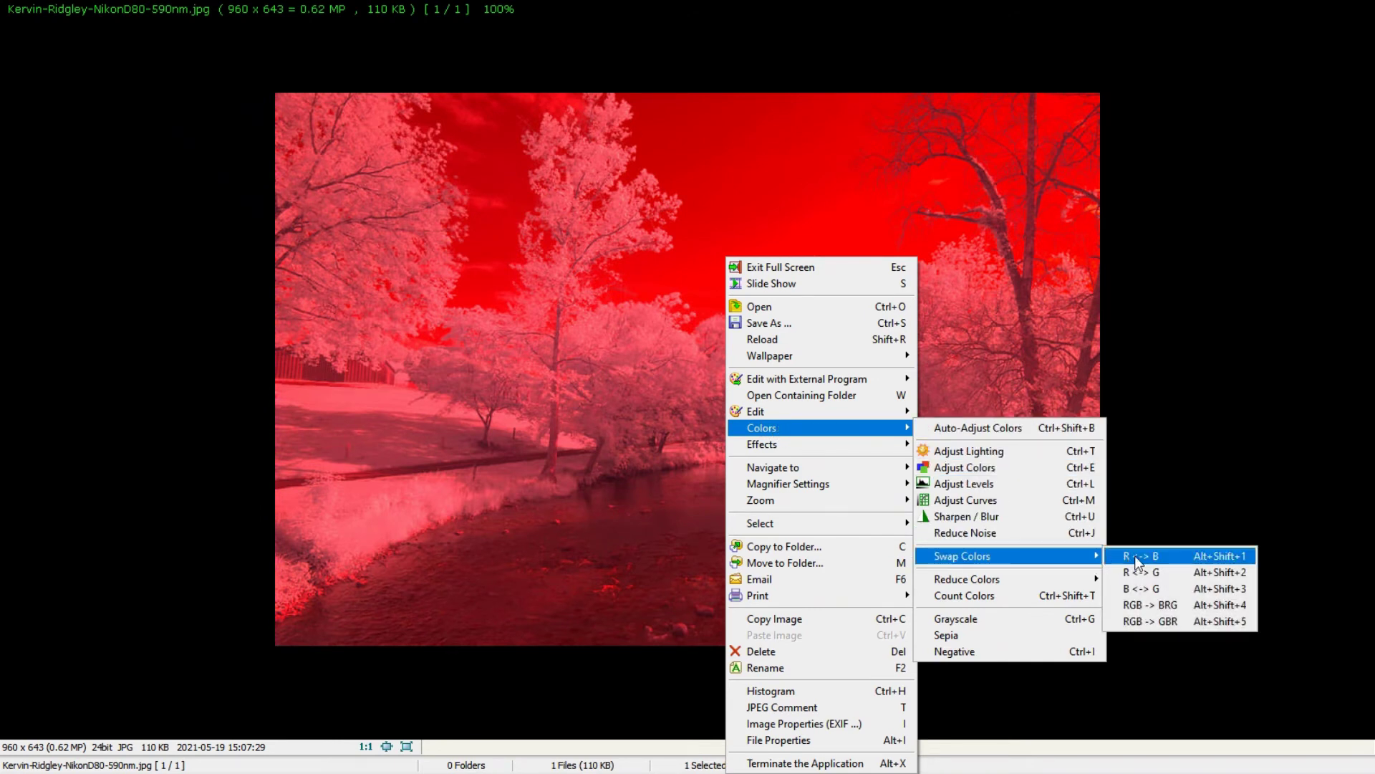
pyautogui.click(1180, 555)
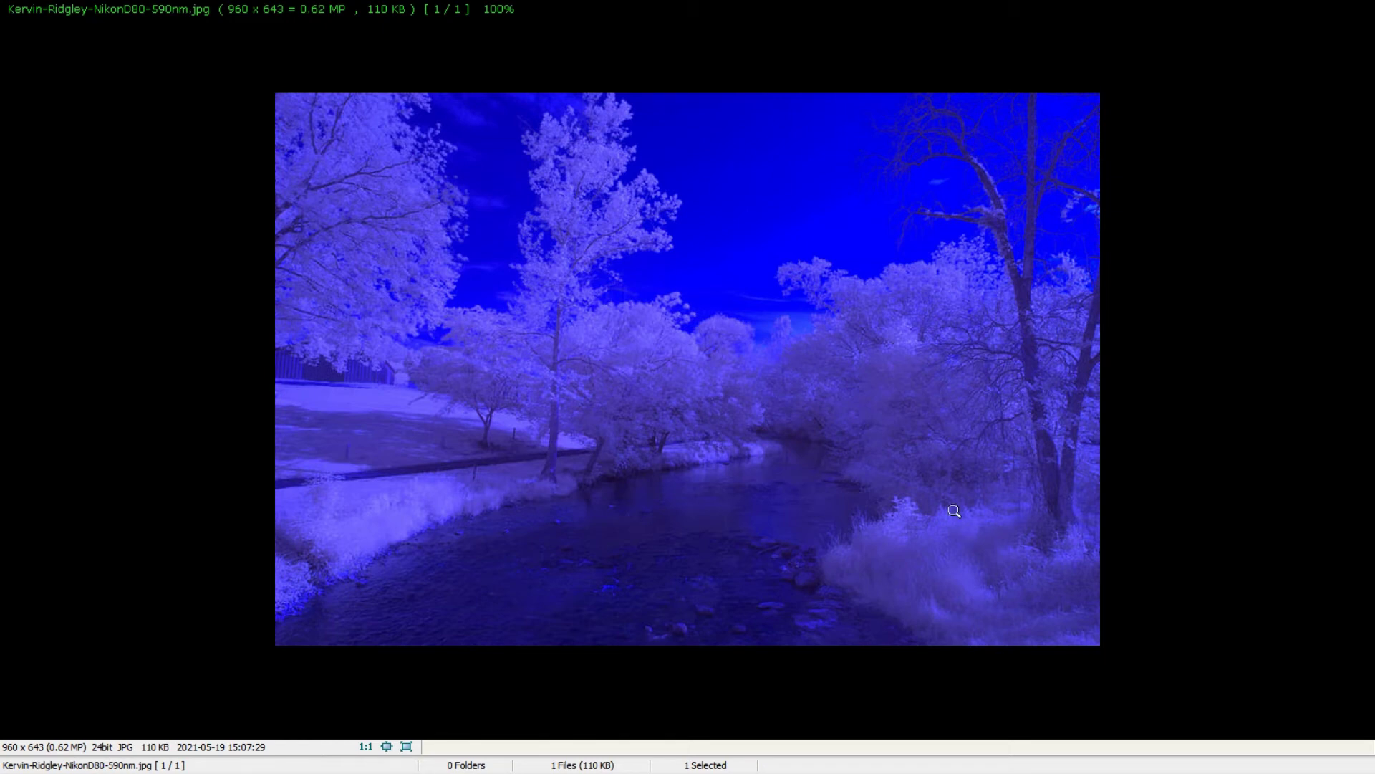
pyautogui.hotkey('shift', 'g')
# - Lower saturation, fine-tune the green and blue balance, then pull the white input level toward 192
pyautogui.moveTo(739, 710); pyautogui.dragTo(704, 710)
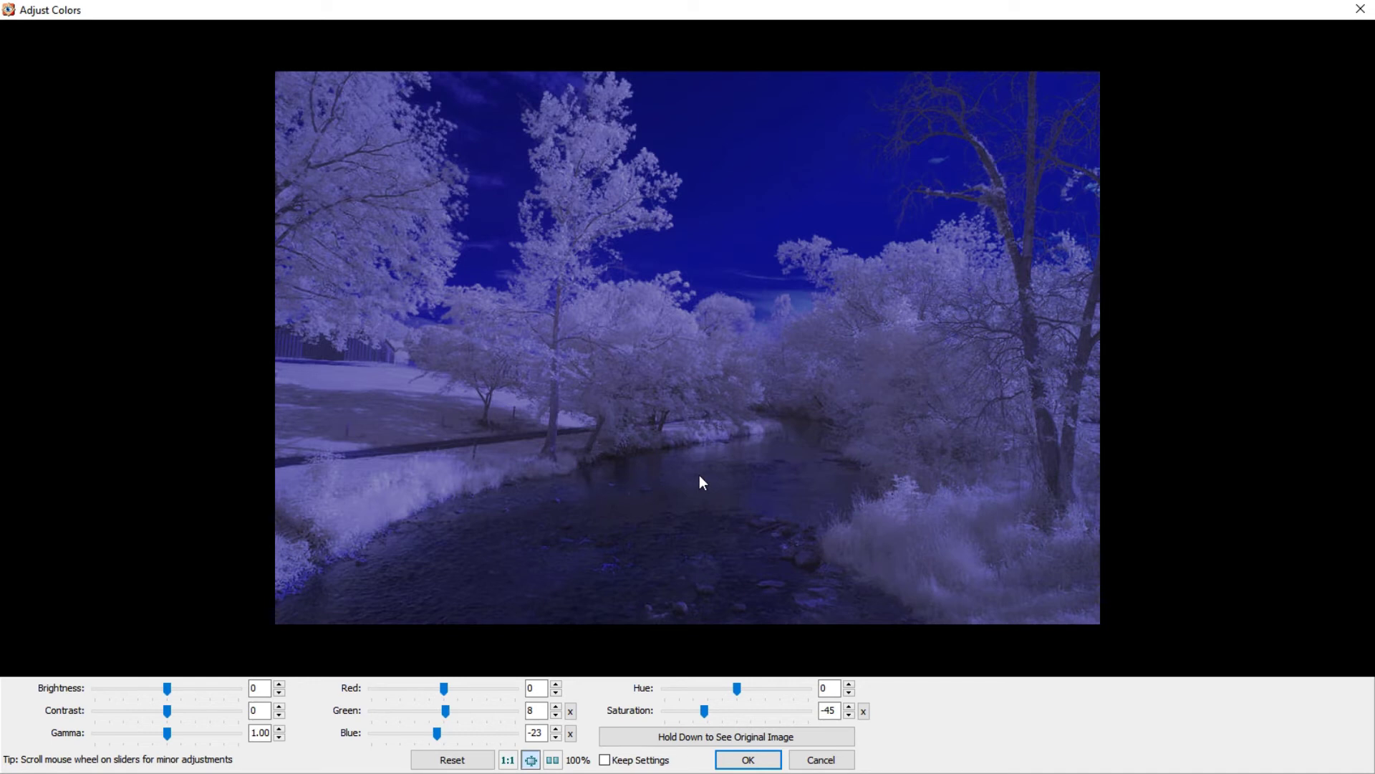
pyautogui.scroll(-9, 702, 482)
pyautogui.scroll(3, 449, 712)
pyautogui.scroll(-3, 450, 711)
pyautogui.scroll(3, 448, 711)
pyautogui.scroll(-3, 452, 717)
pyautogui.scroll(3, 452, 716)
pyautogui.scroll(-3, 450, 708)
pyautogui.scroll(3, 450, 708)
pyautogui.scroll(-6, 449, 709)
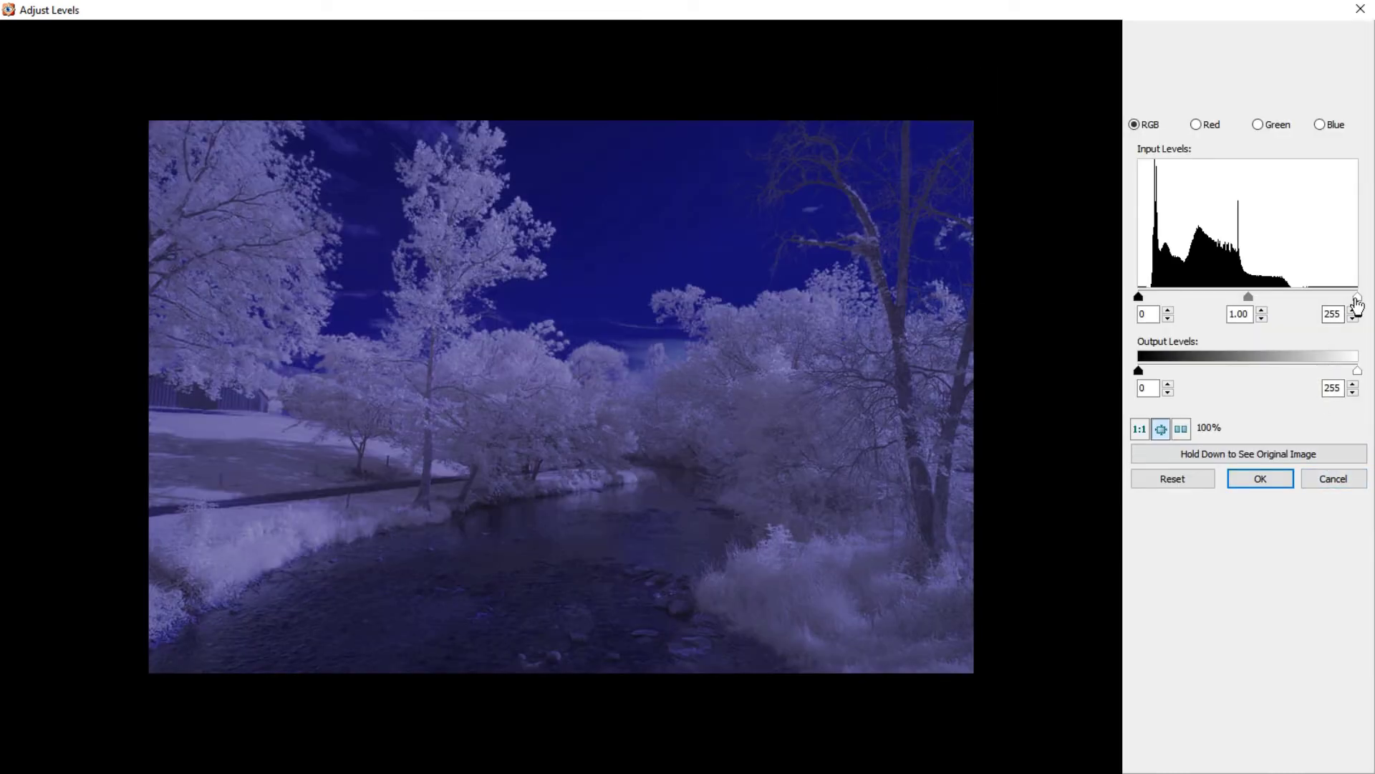
pyautogui.moveTo(1357, 300); pyautogui.dragTo(1304, 301)
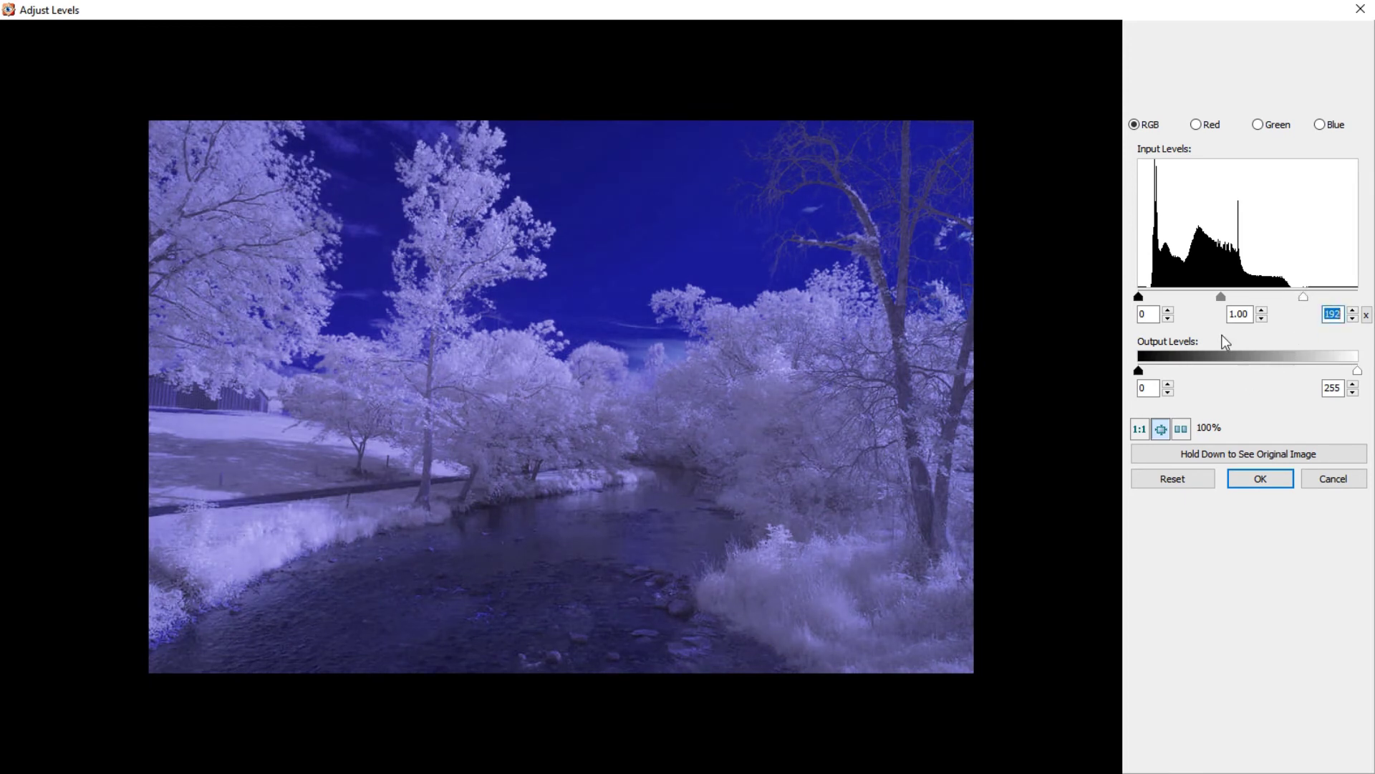
# - Apply the levels adjustment with the white input point at 192
pyautogui.click(1242, 478)
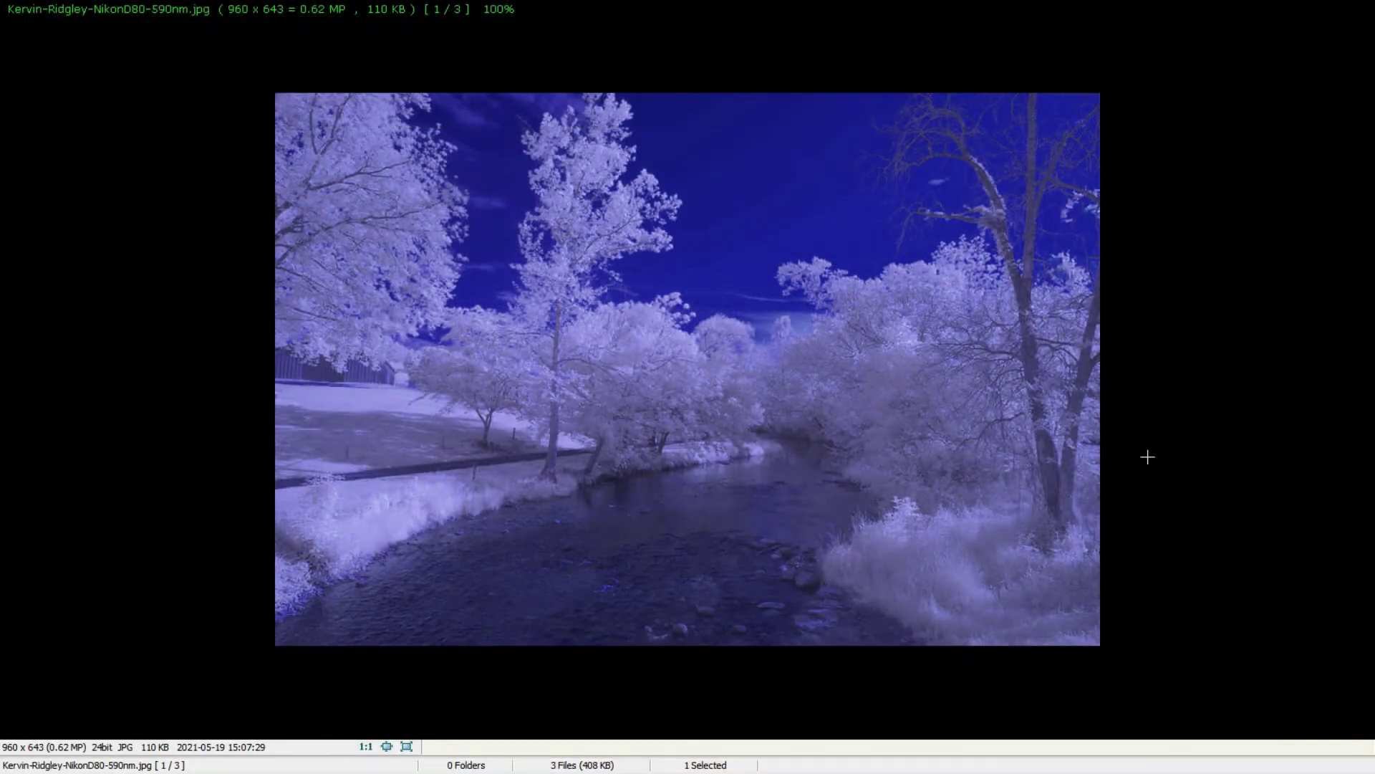
# - Apply a gentle S-curve: raise the midpoint, add shadow and highlight points, lower the shadow point
pyautogui.hotkey('ctrl', 'm')
pyautogui.moveTo(1257, 270); pyautogui.dragTo(1255, 259)
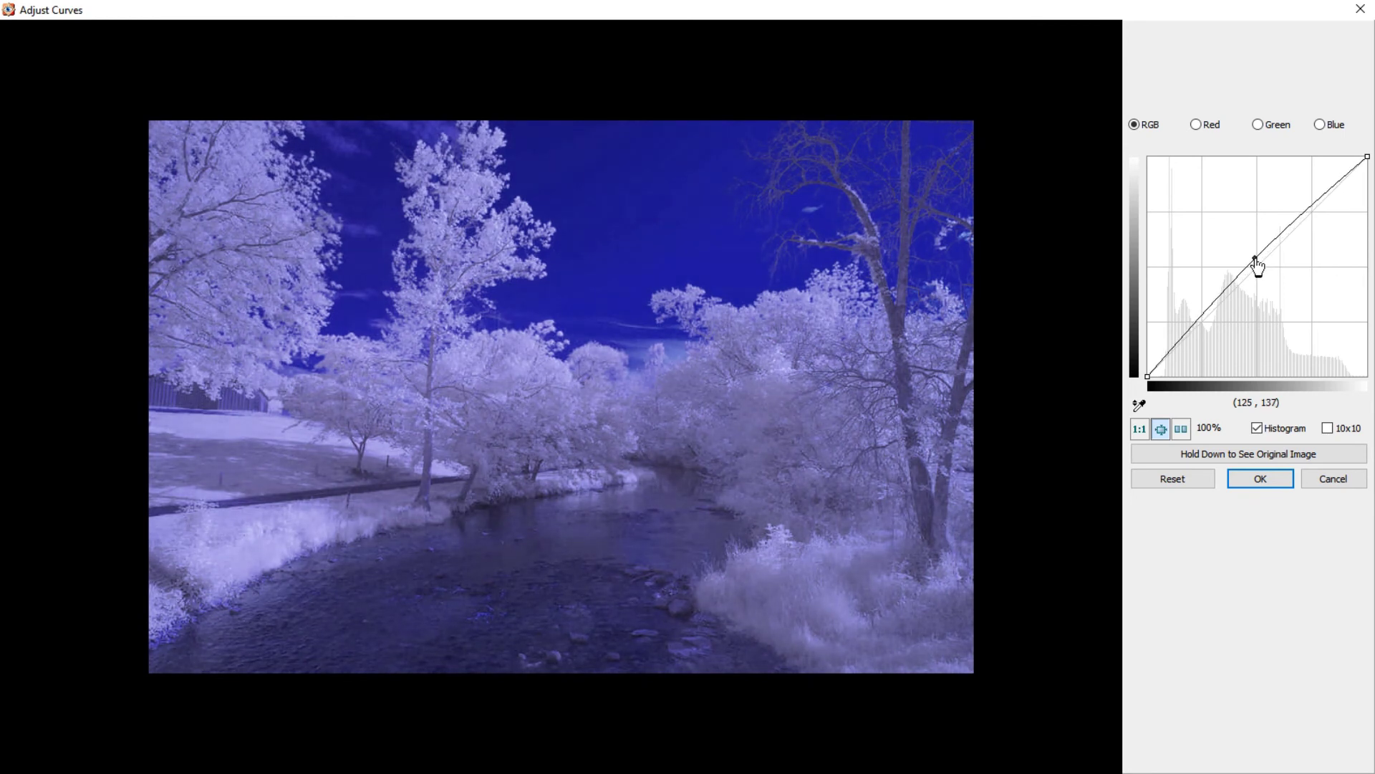
pyautogui.click(1183, 340)
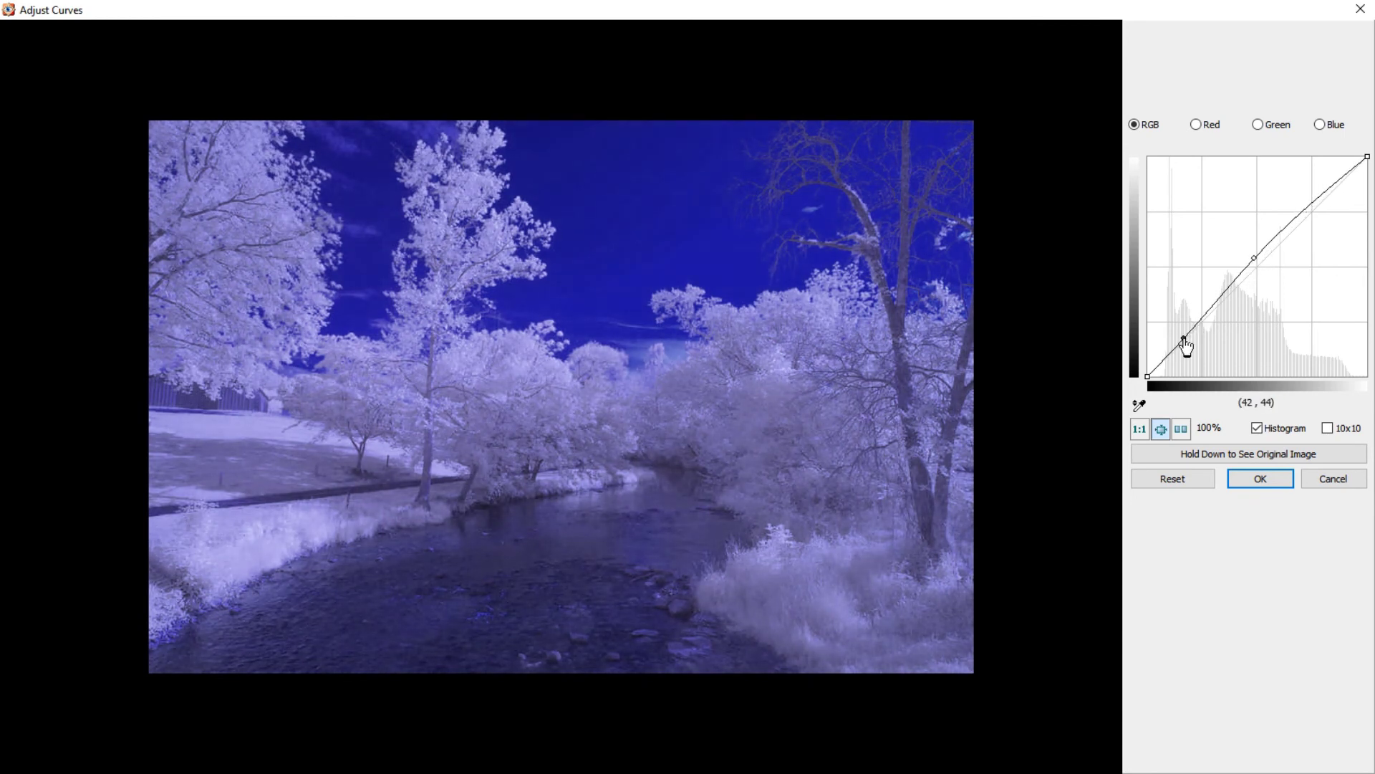
pyautogui.click(1333, 183)
pyautogui.click(1184, 340)
pyautogui.moveTo(1184, 341); pyautogui.dragTo(1186, 343)
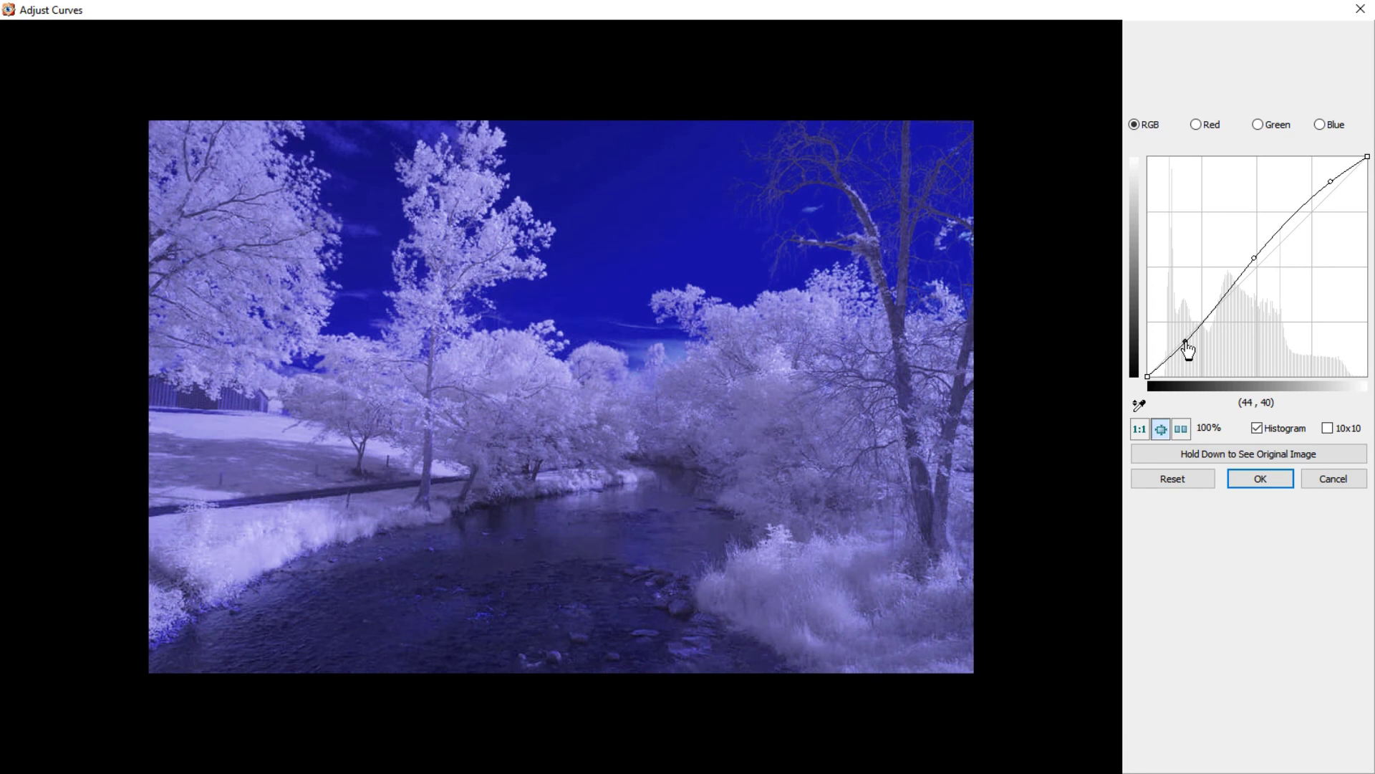
pyautogui.click(1275, 478)
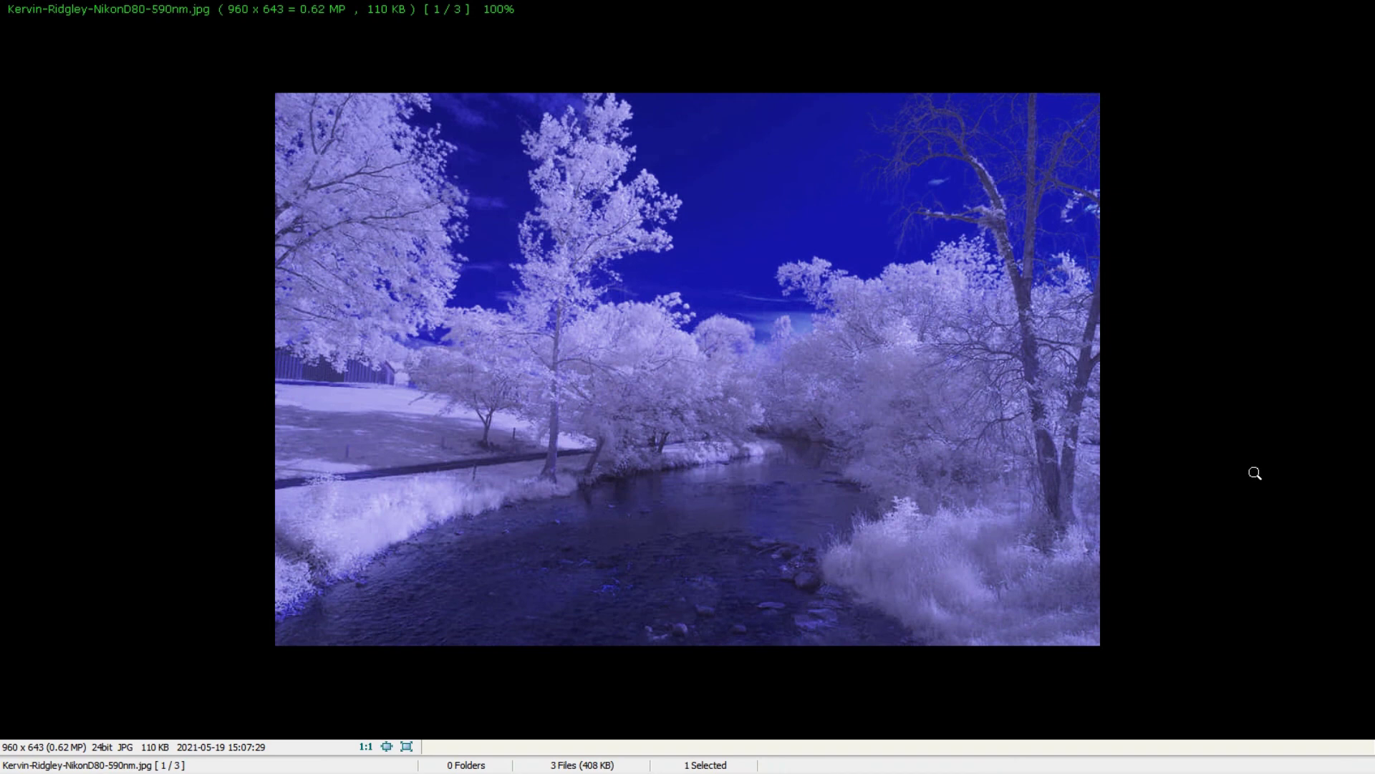
# - Raise the contrast slightly to about 5 in the colour adjustment settings
pyautogui.hotkey('shift', 'c')
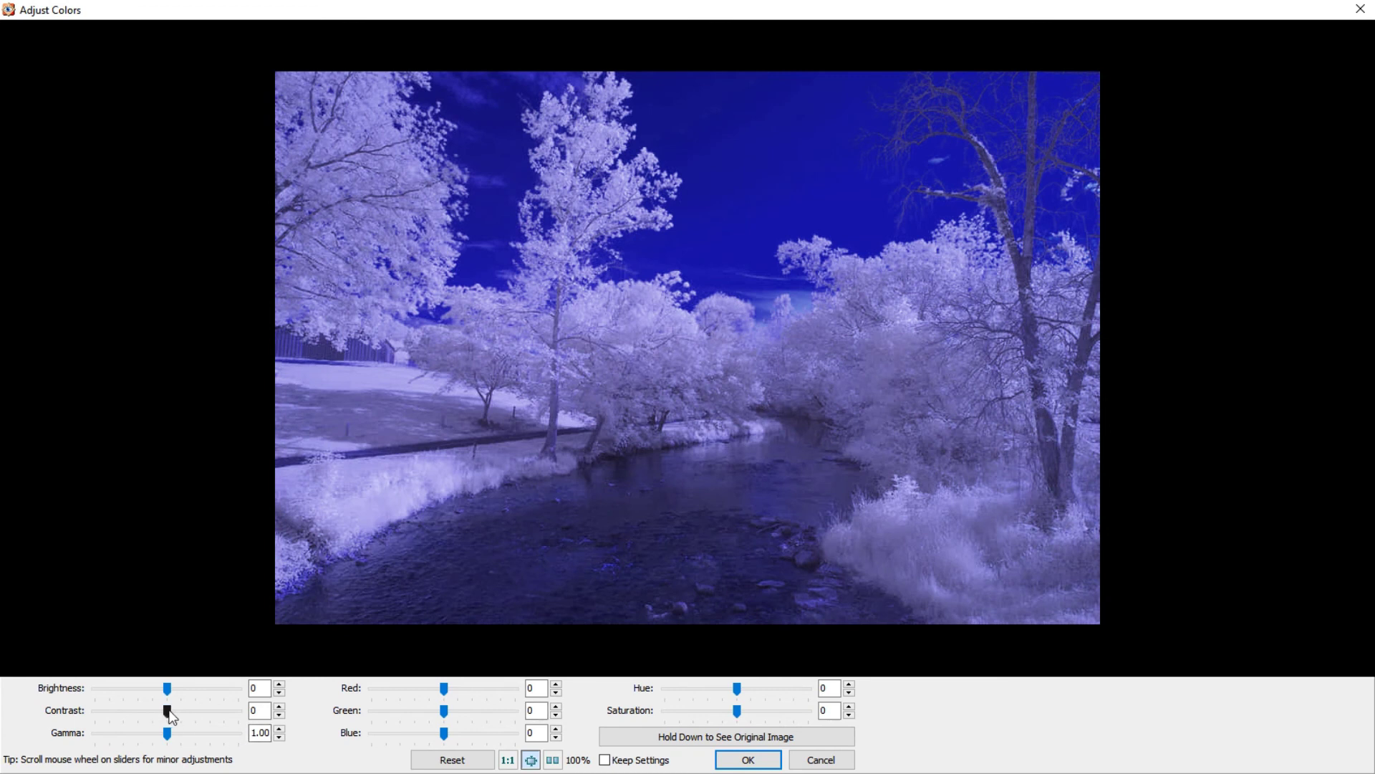
pyautogui.moveTo(172, 716); pyautogui.dragTo(173, 717)
pyautogui.moveTo(172, 709); pyautogui.dragTo(174, 710)
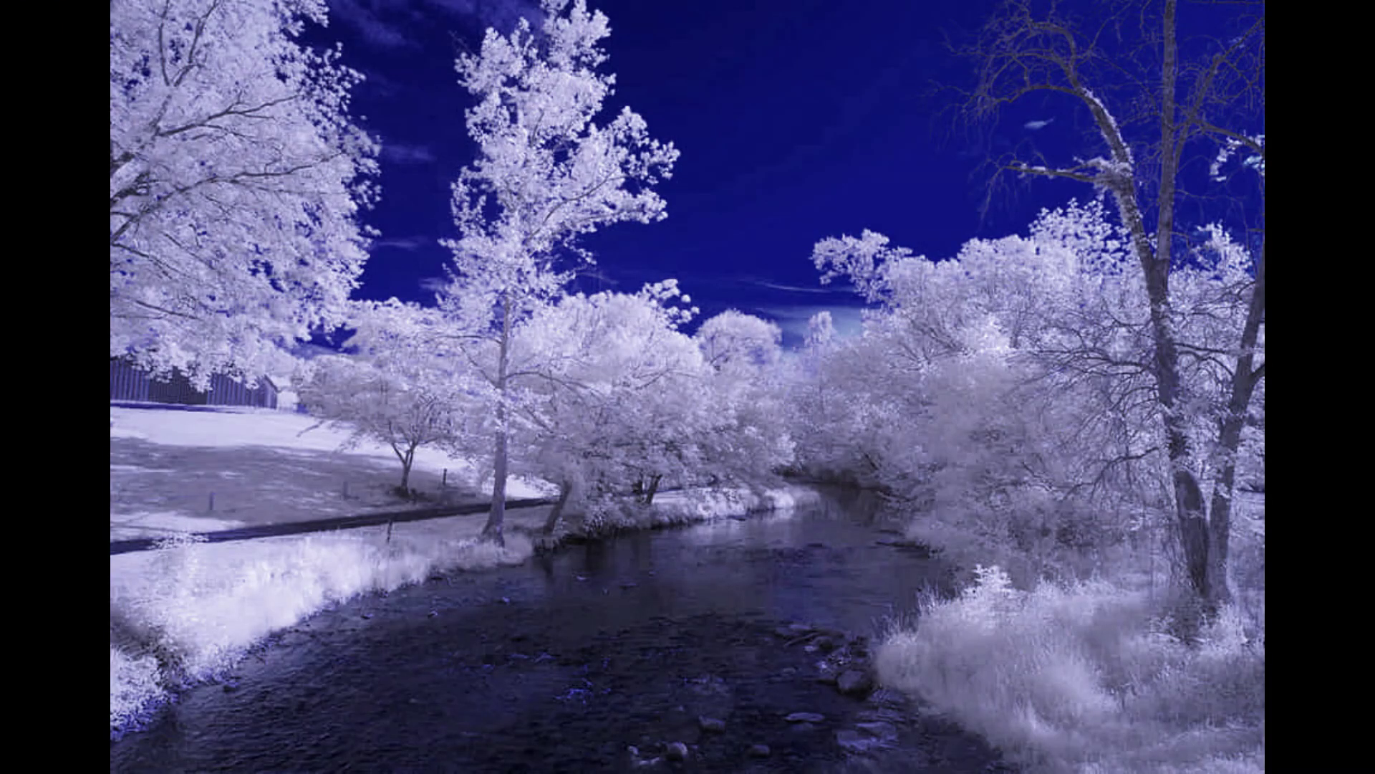